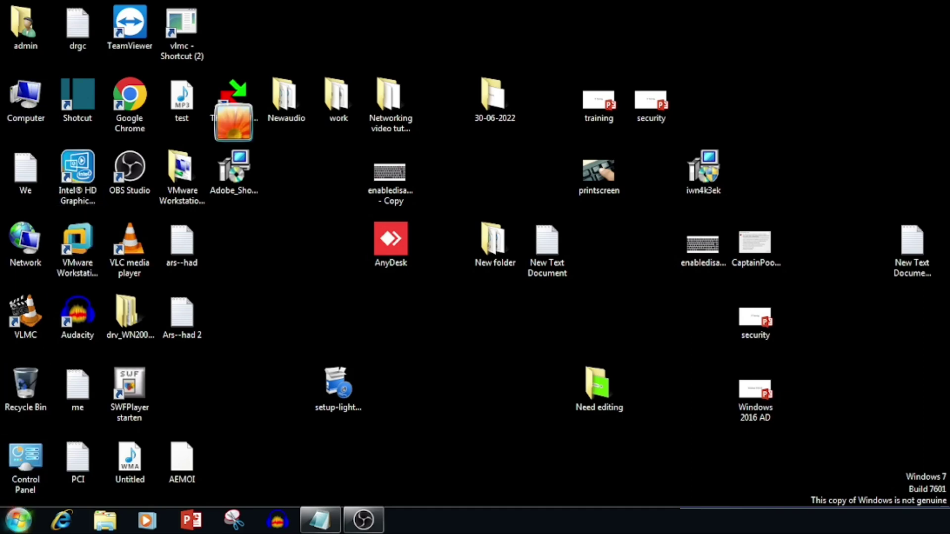
Launch Chrome, search 'qfinder' and open the Qfinder Pro product page.
{"action": "left_click", "coordinate": [85, 218]}
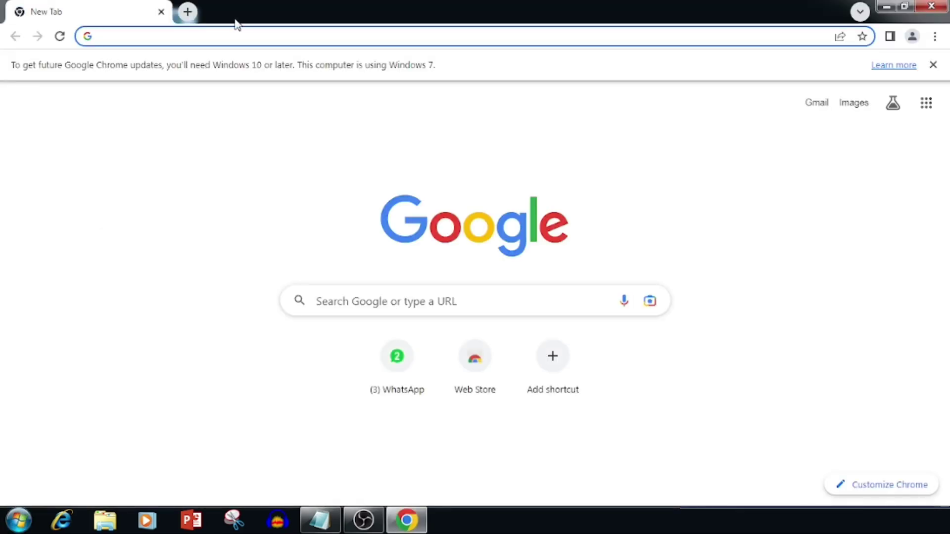
{"action": "type", "text": "qfinder"}
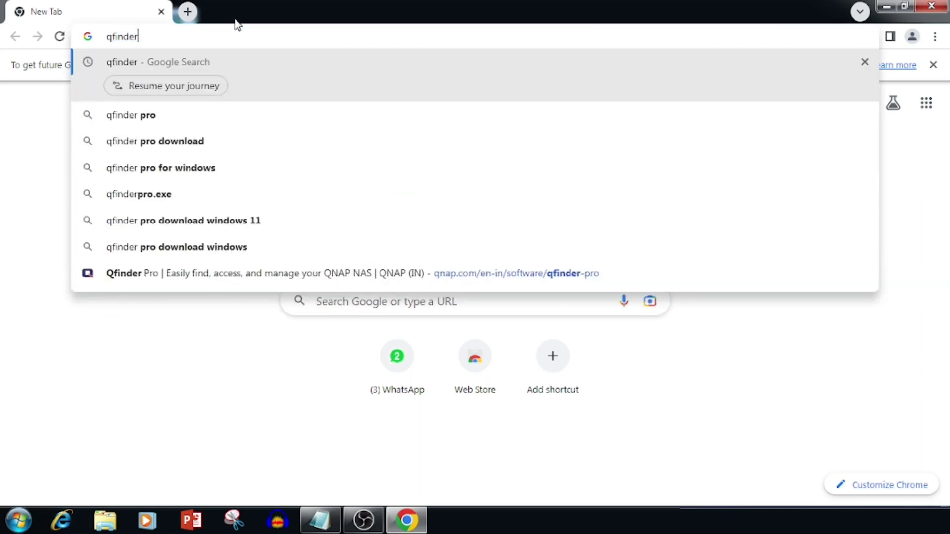
{"action": "key", "text": "Return"}
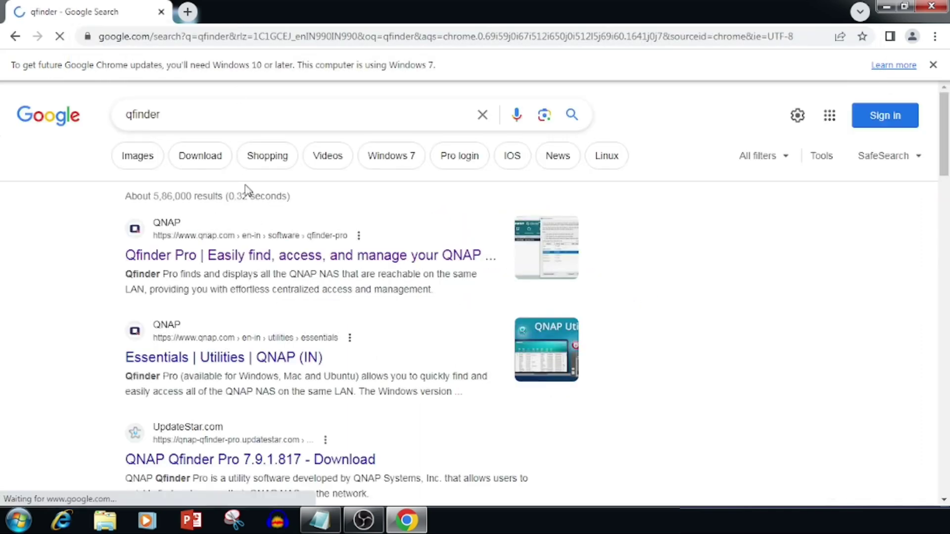
{"action": "left_click", "coordinate": [252, 263]}
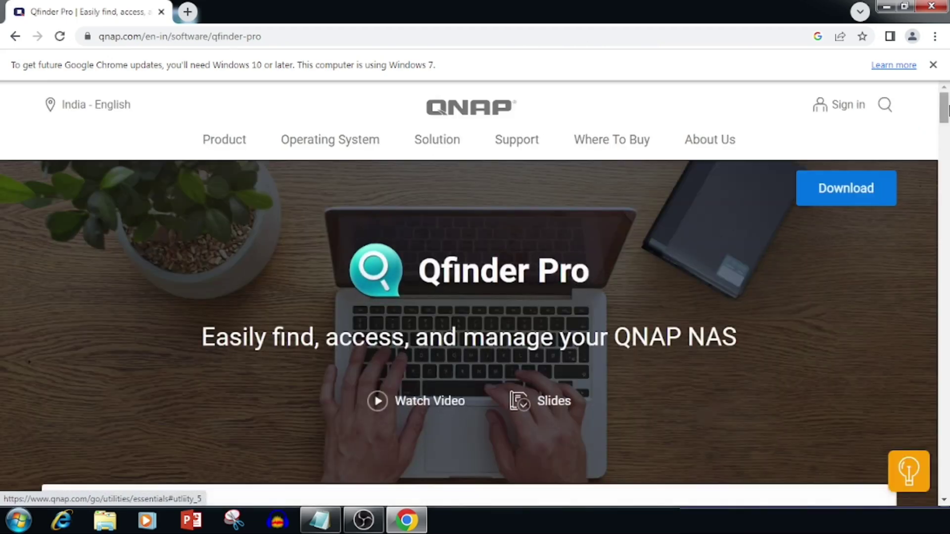
Download the Windows Qfinder Pro installer and open the .exe from the download shelf.
{"action": "left_click_drag", "start_coordinate": [944, 106], "coordinate": [946, 141]}
{"action": "scroll", "coordinate": [945, 141], "scroll_direction": "up", "scroll_amount": 3}
{"action": "left_click", "coordinate": [870, 122]}
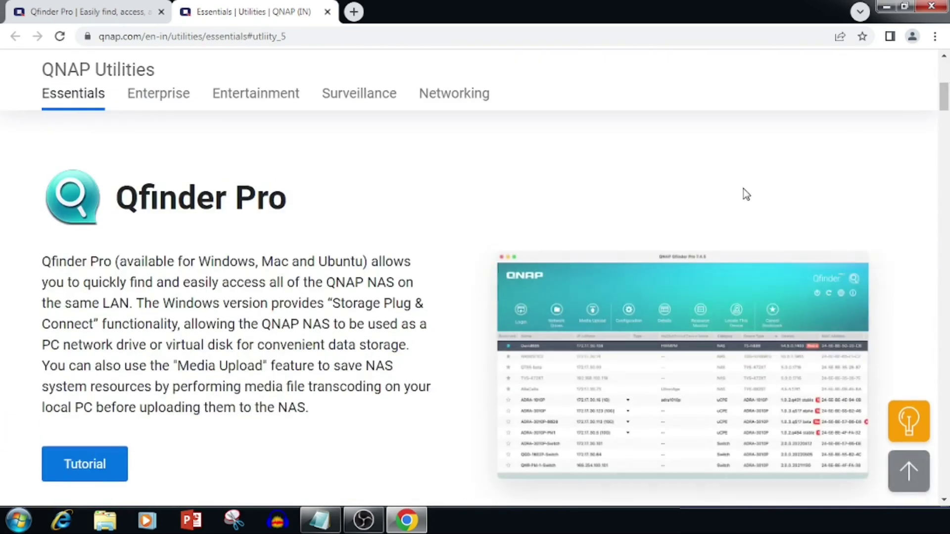
{"action": "scroll", "coordinate": [944, 99], "scroll_direction": "down", "scroll_amount": 6}
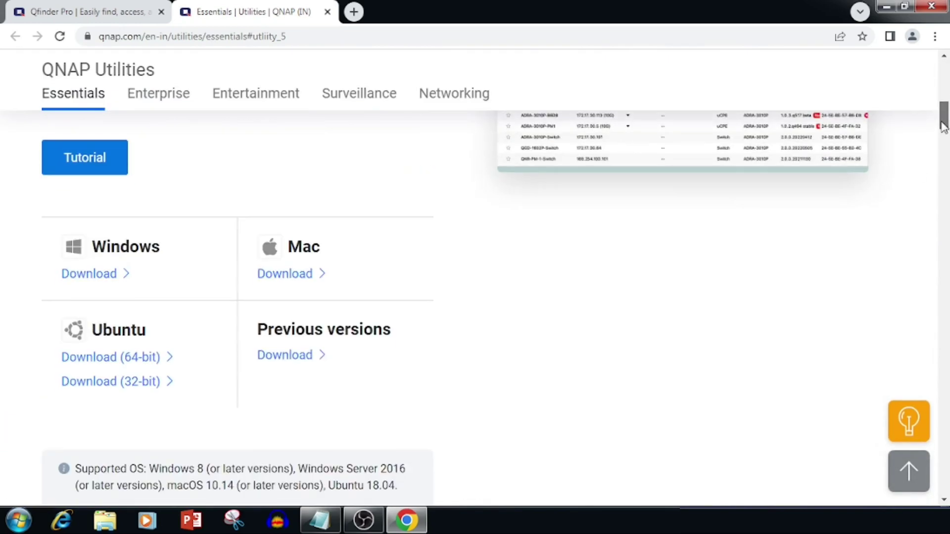
{"action": "left_click", "coordinate": [89, 267]}
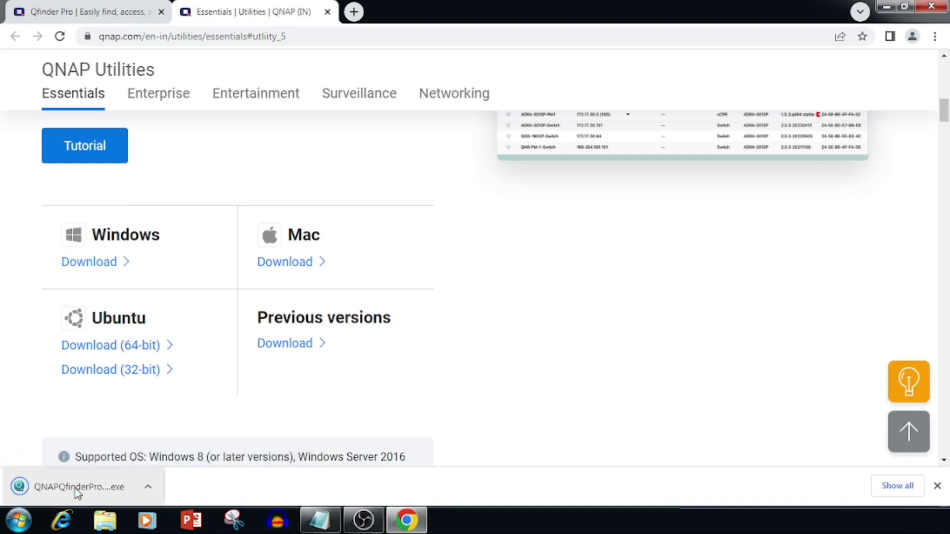
{"action": "left_click", "coordinate": [77, 490]}
Install Qfinder Pro with default components and location, then finish with it launching.
{"action": "left_click", "coordinate": [539, 272]}
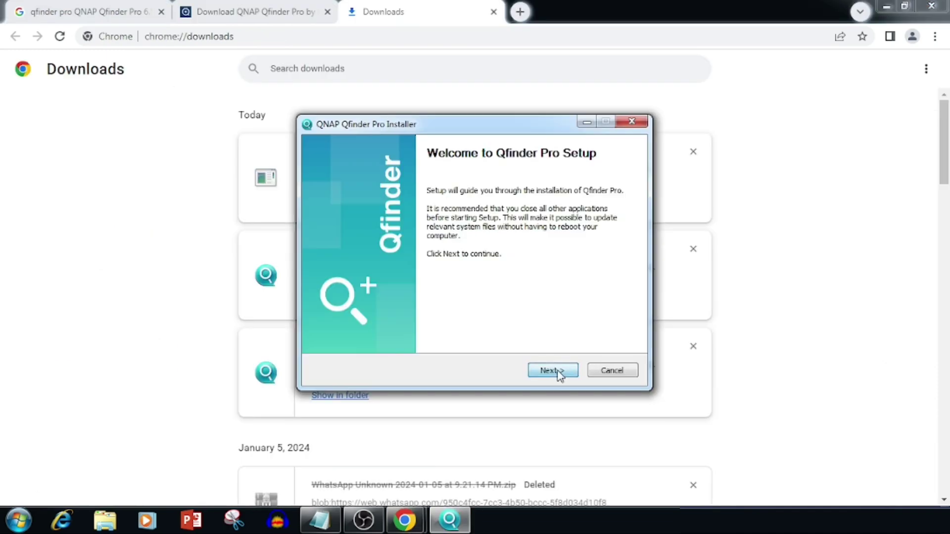
{"action": "left_click", "coordinate": [549, 371]}
{"action": "left_click", "coordinate": [547, 373]}
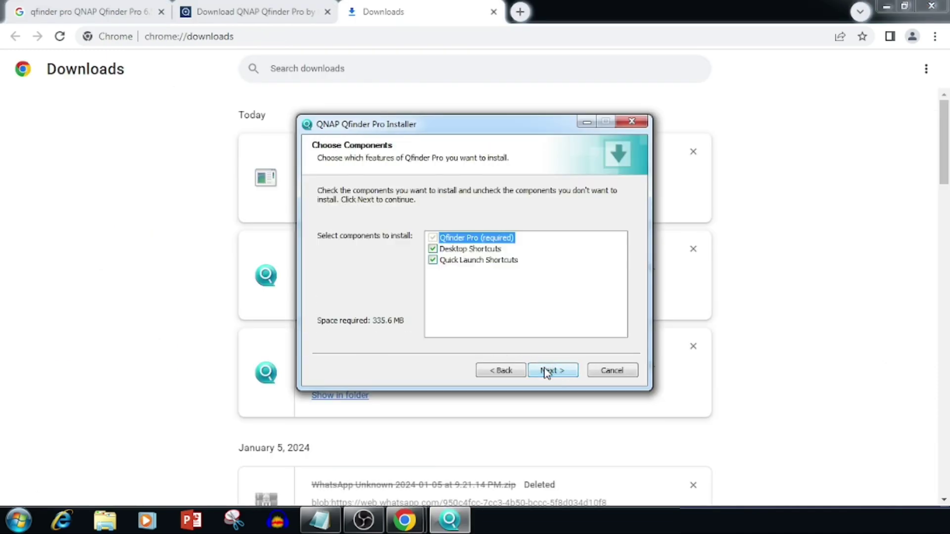
{"action": "left_click", "coordinate": [547, 372]}
{"action": "left_click", "coordinate": [547, 371]}
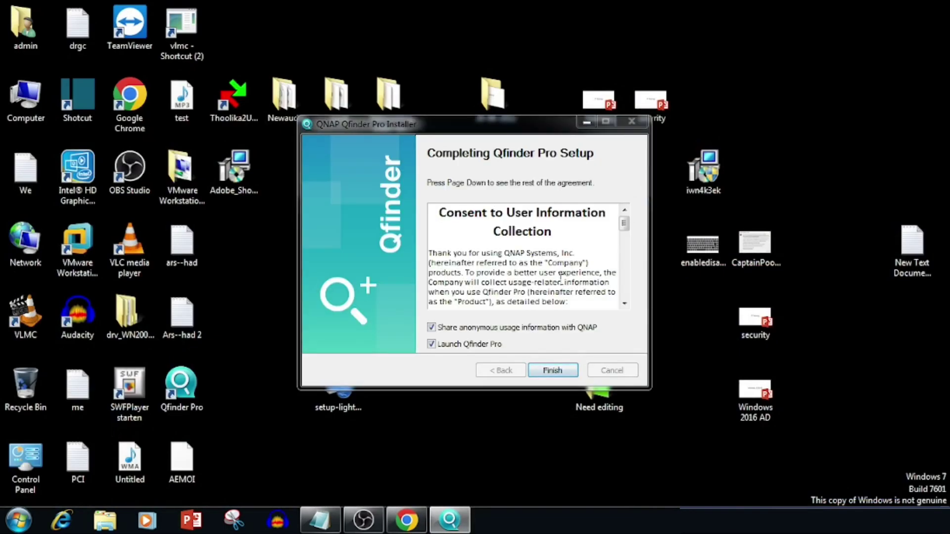
{"action": "left_click", "coordinate": [553, 370]}
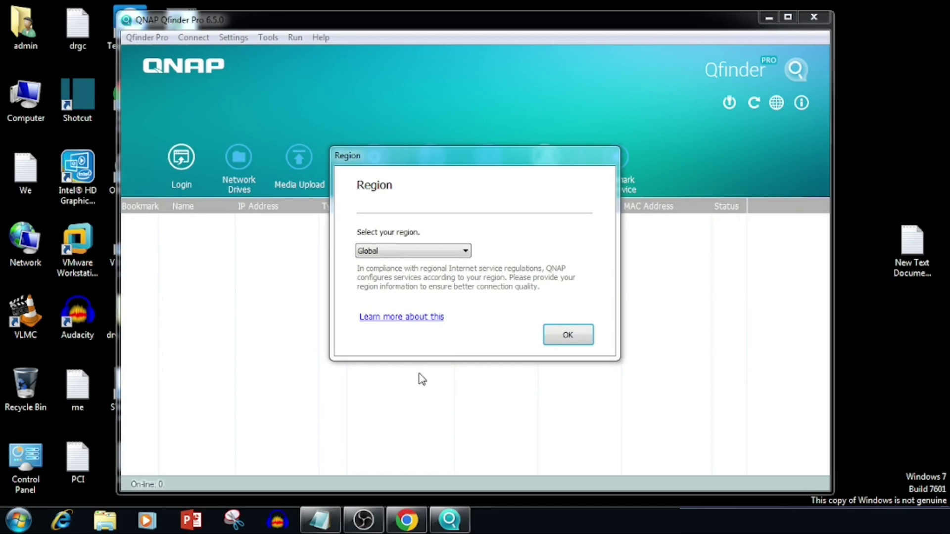
Confirm the Global region and allow Qfinder Pro through the firewall on private and public networks.
{"action": "left_click", "coordinate": [568, 335]}
{"action": "left_click", "coordinate": [584, 292]}
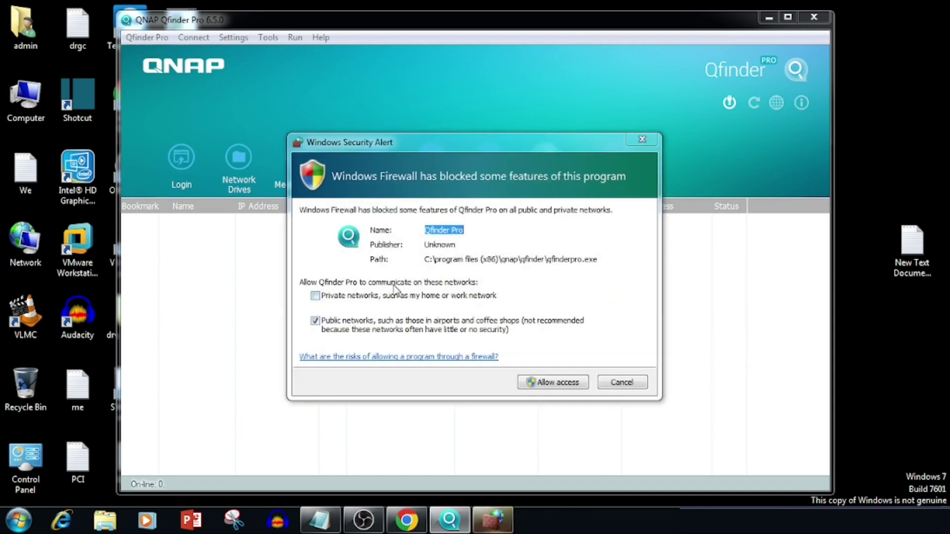
{"action": "left_click", "coordinate": [382, 297]}
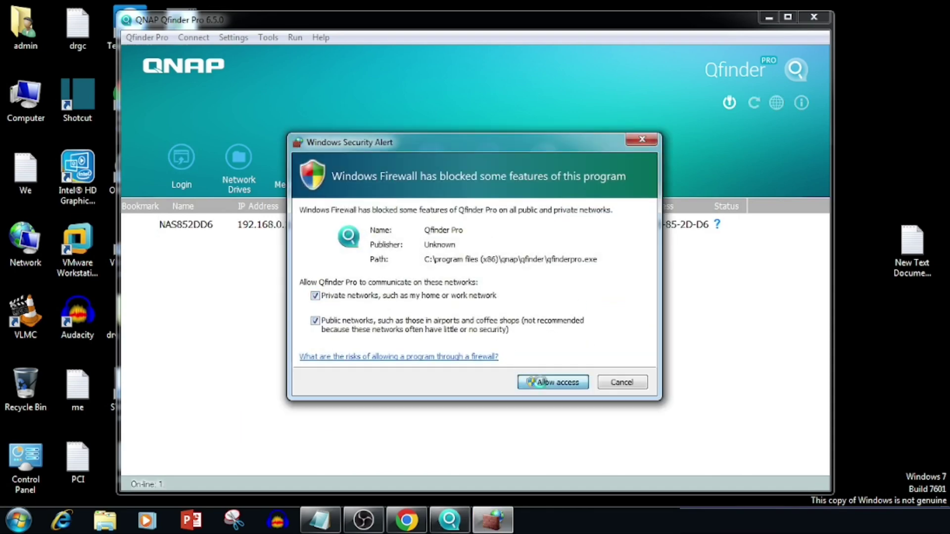
{"action": "left_click", "coordinate": [540, 383]}
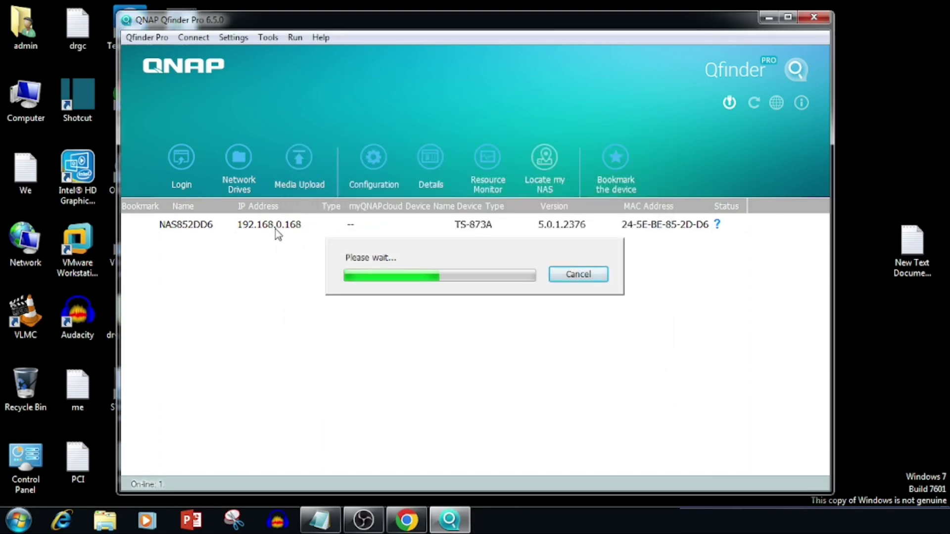
Start a new Chrome tab for 192.168.0., then decline Qfinder's Smart Installation Guide for NAS852DD6.
{"action": "left_click", "coordinate": [407, 520]}
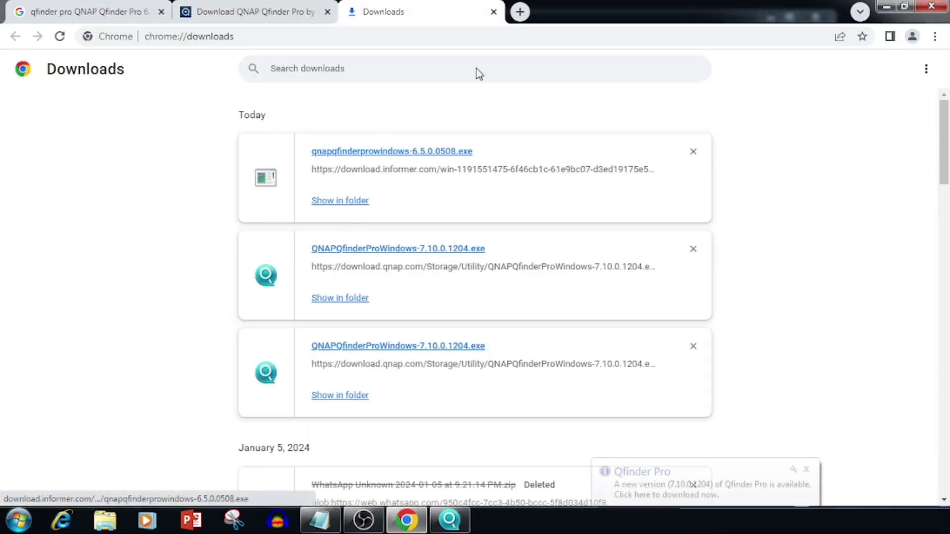
{"action": "left_click", "coordinate": [520, 11]}
{"action": "type", "text": "1"}
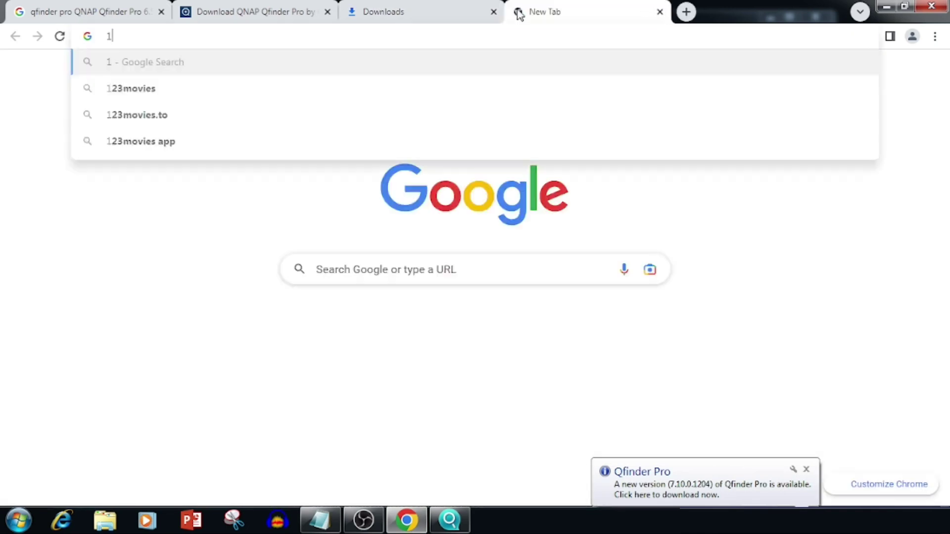
{"action": "type", "text": "92.168."}
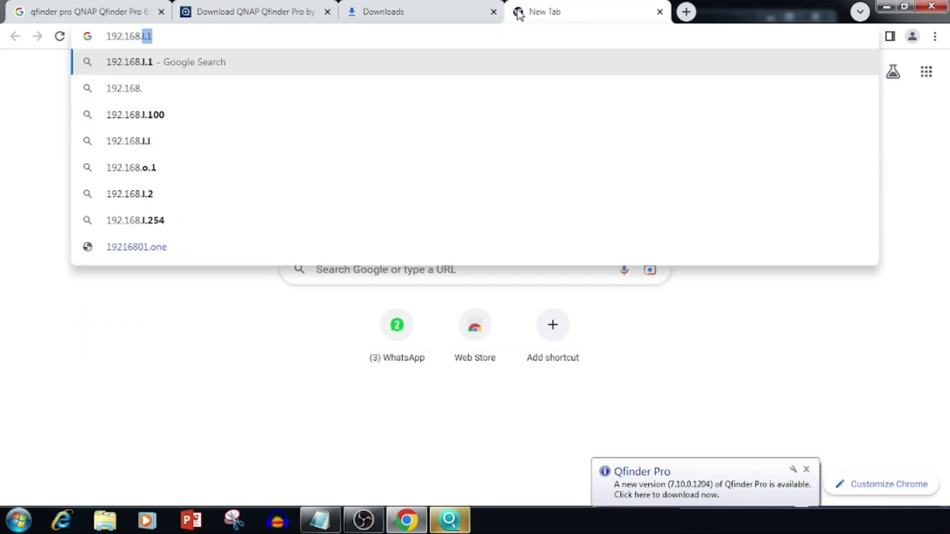
{"action": "type", "text": "0."}
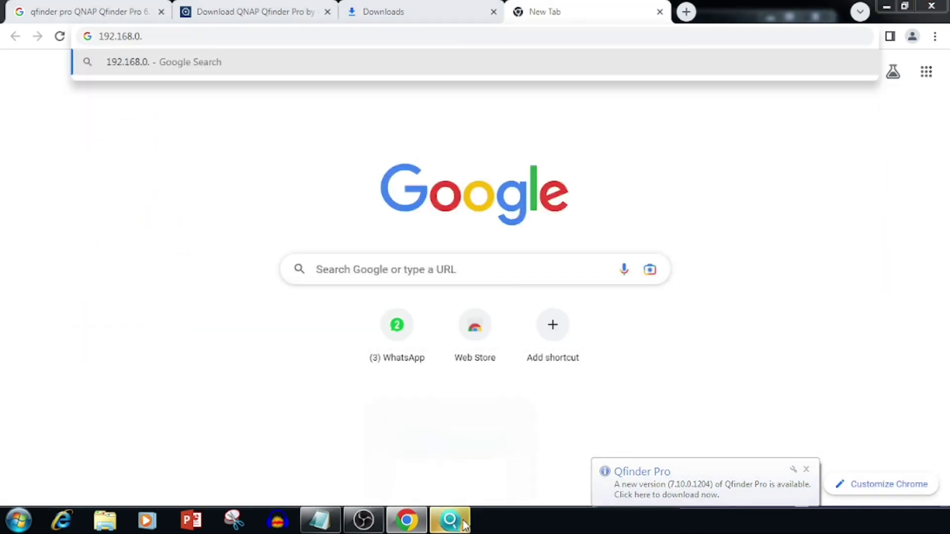
{"action": "left_click", "coordinate": [464, 524]}
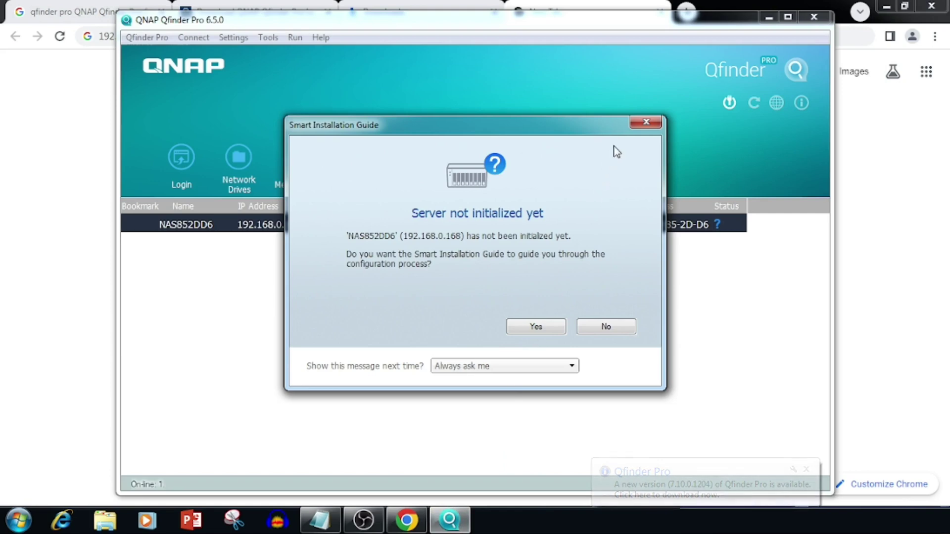
{"action": "left_click", "coordinate": [639, 123]}
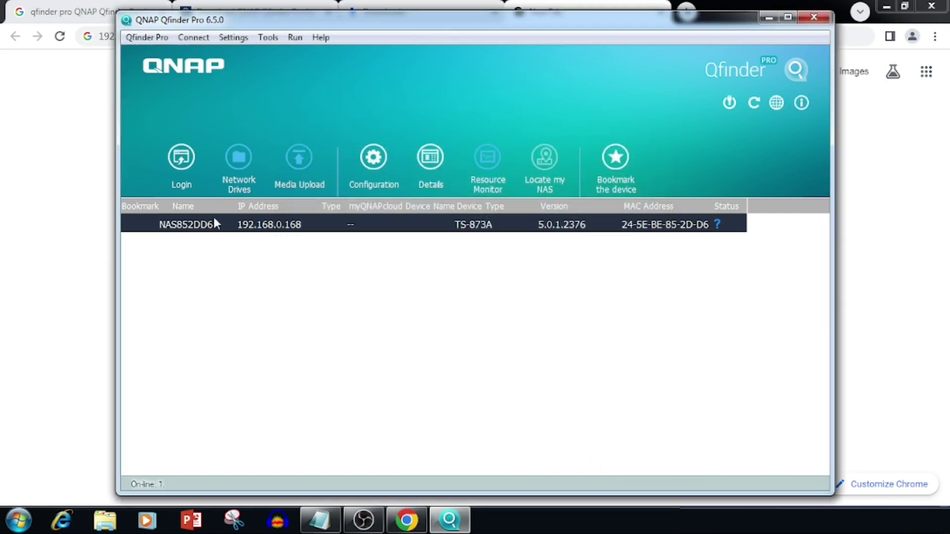
{"action": "left_click", "coordinate": [91, 220]}
{"action": "left_click", "coordinate": [214, 40]}
Load the NAS at 192.168.0.168 in Chrome and run ncpa.cpl from the Run box.
{"action": "type", "text": "192.168.0.168"}
{"action": "key", "text": "Return"}
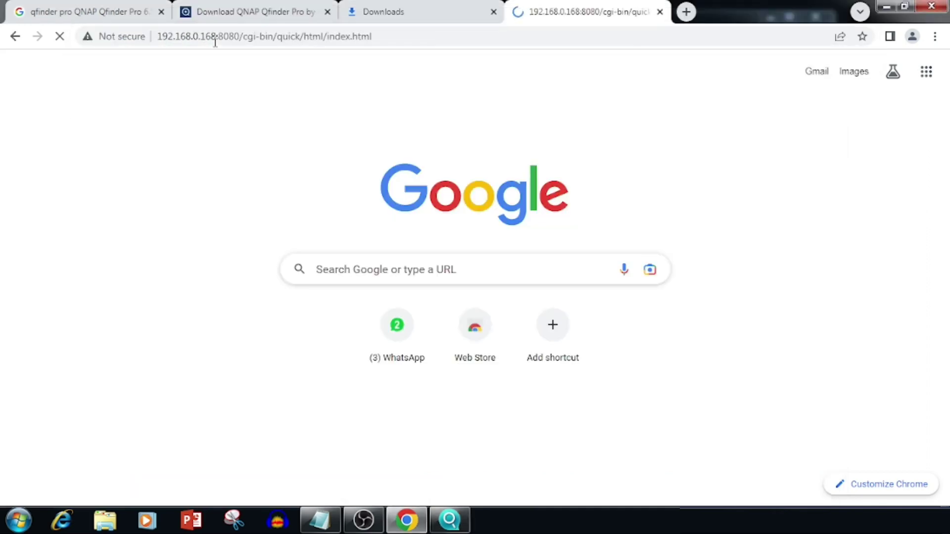
{"action": "key", "text": "super+r"}
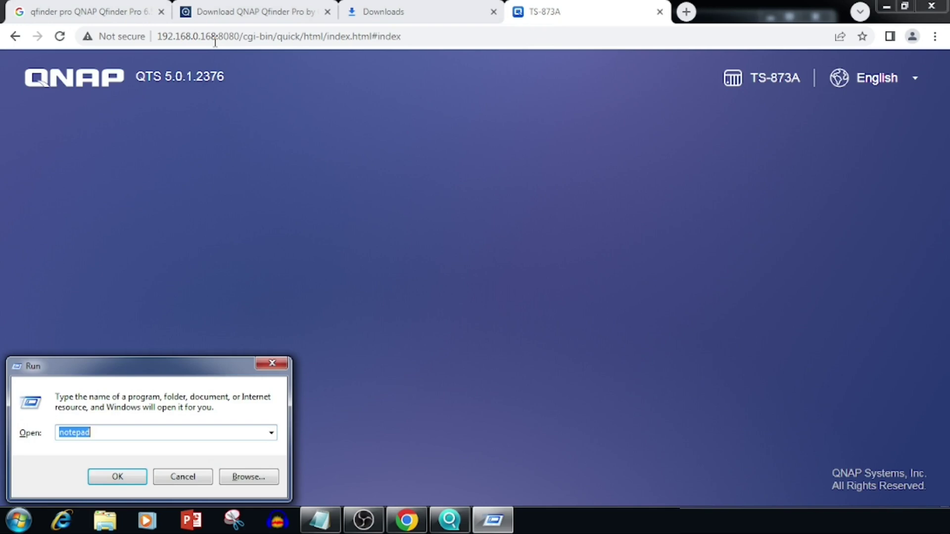
{"action": "type", "text": "ncpa.cpl"}
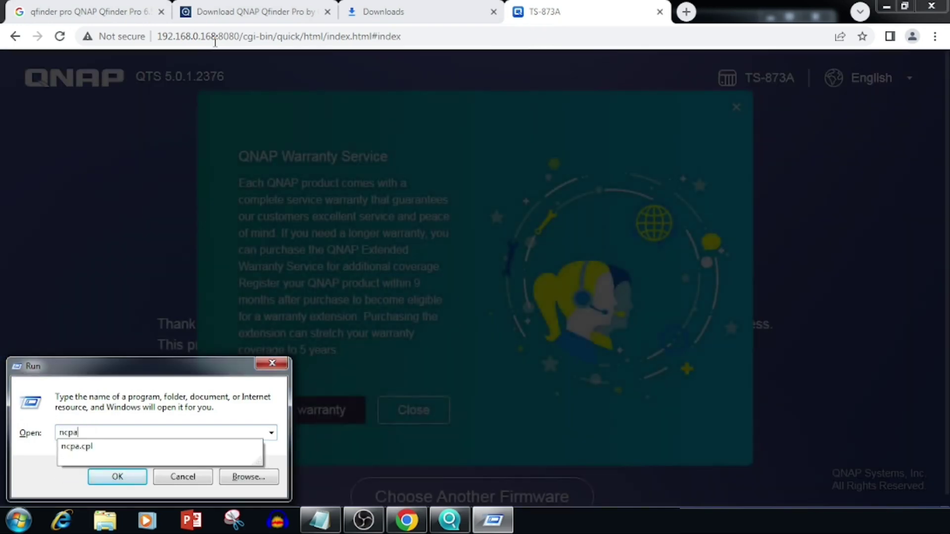
{"action": "key", "text": "Return"}
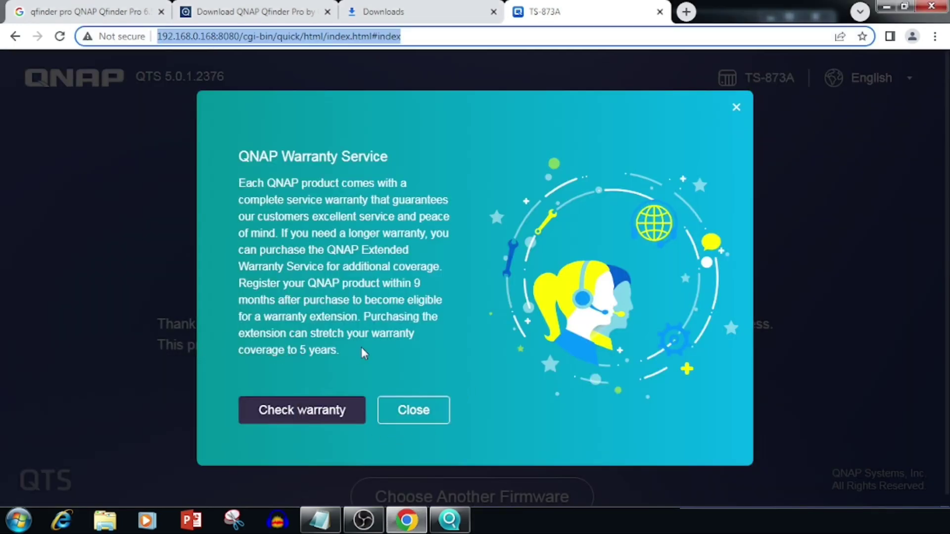
Close the QNAP Warranty Service notice and zoom the welcome page out two steps.
{"action": "left_click", "coordinate": [410, 415]}
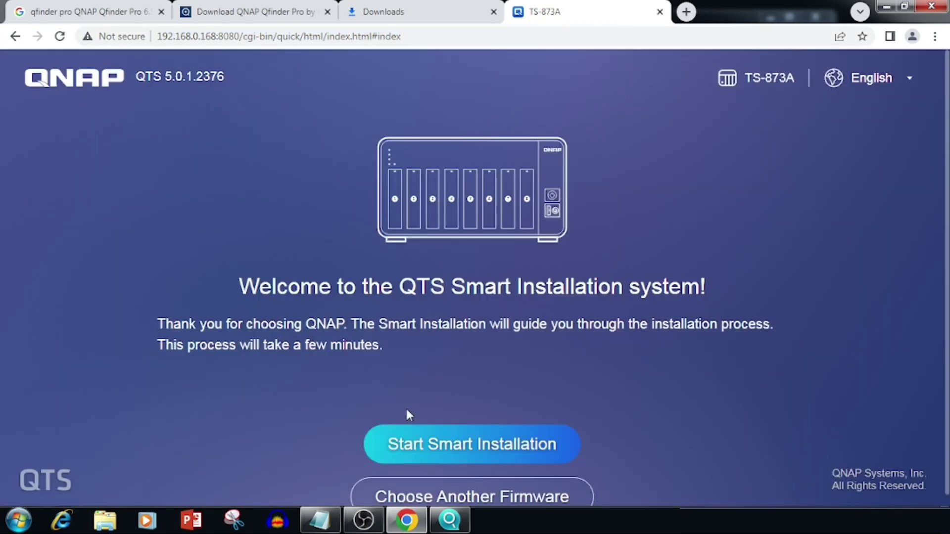
{"action": "key", "text": "ctrl+minus"}
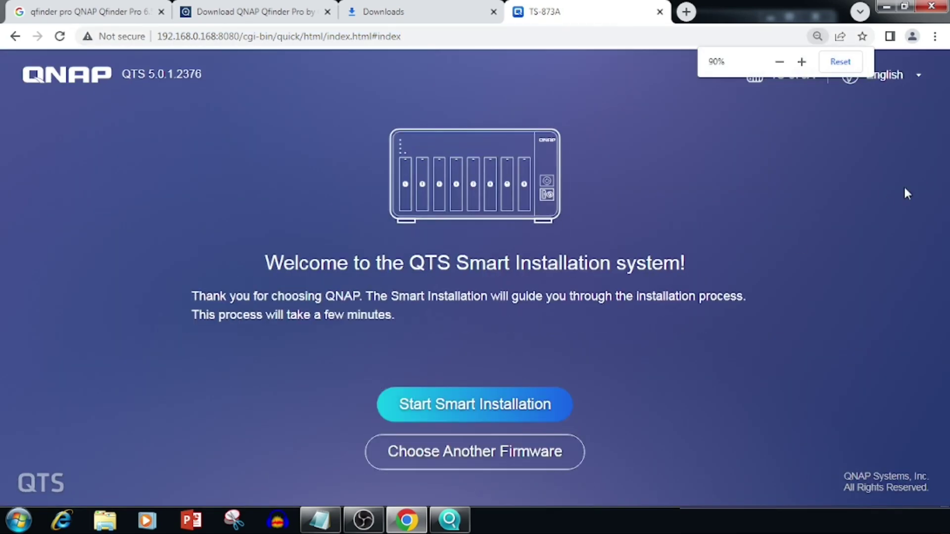
{"action": "key", "text": "ctrl+minus"}
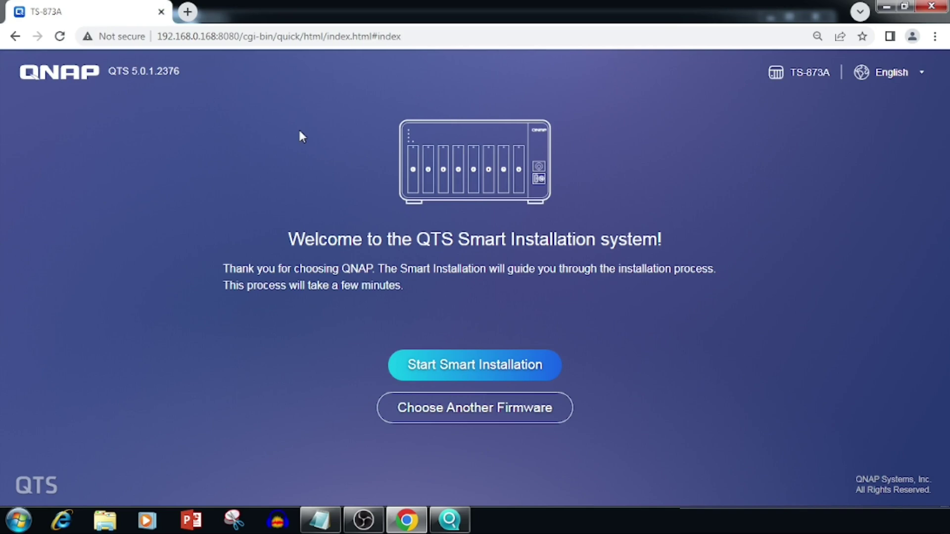
Start Smart Installation and update to the latest firmware, version 5.1.5.2645.
{"action": "left_click", "coordinate": [459, 365]}
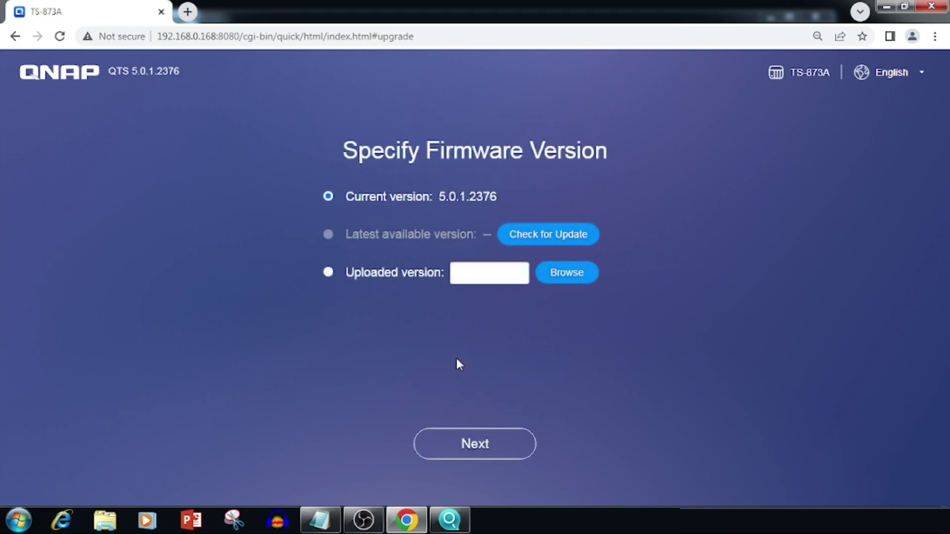
{"action": "left_click", "coordinate": [546, 237]}
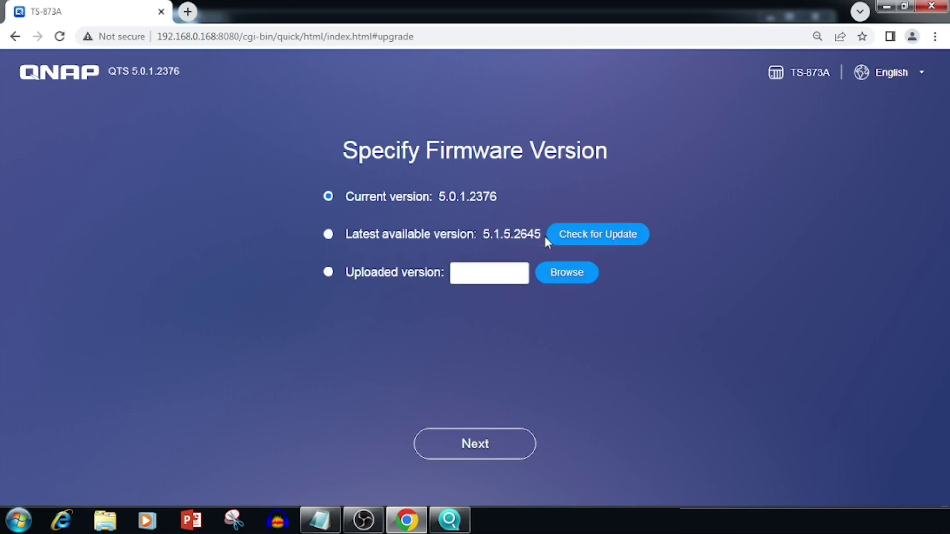
{"action": "left_click", "coordinate": [328, 235]}
{"action": "left_click", "coordinate": [496, 451]}
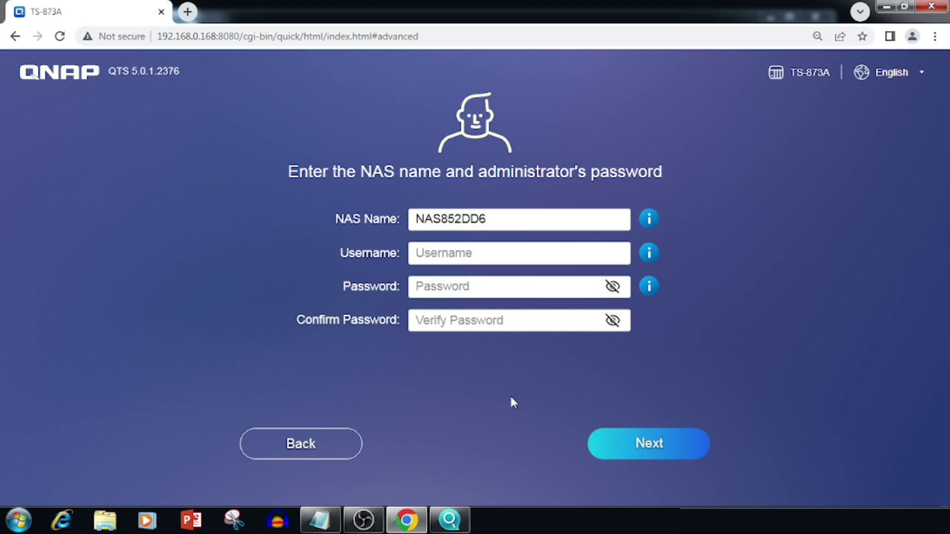
Enter an administrator username and the account password twice, verifying both, and continue.
{"action": "left_click", "coordinate": [450, 255]}
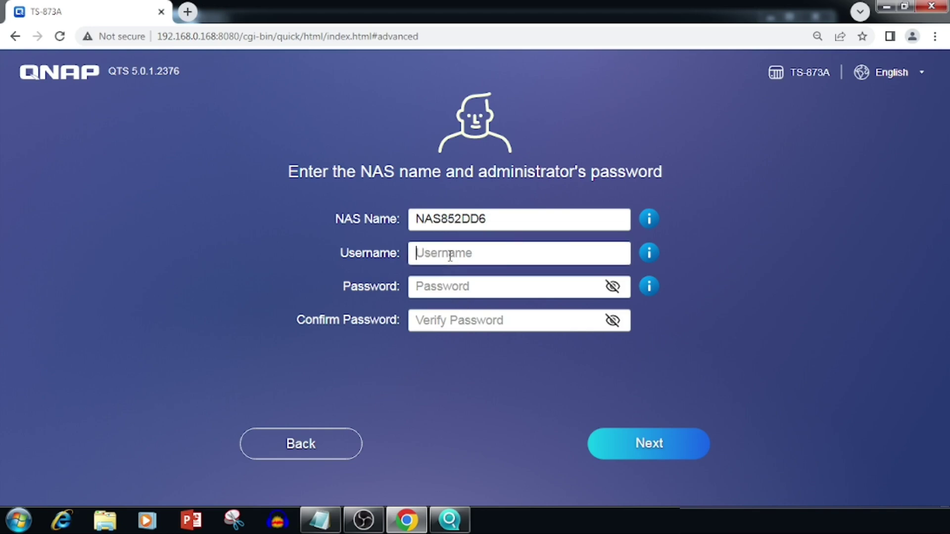
{"action": "type", "text": "nas_admin"}
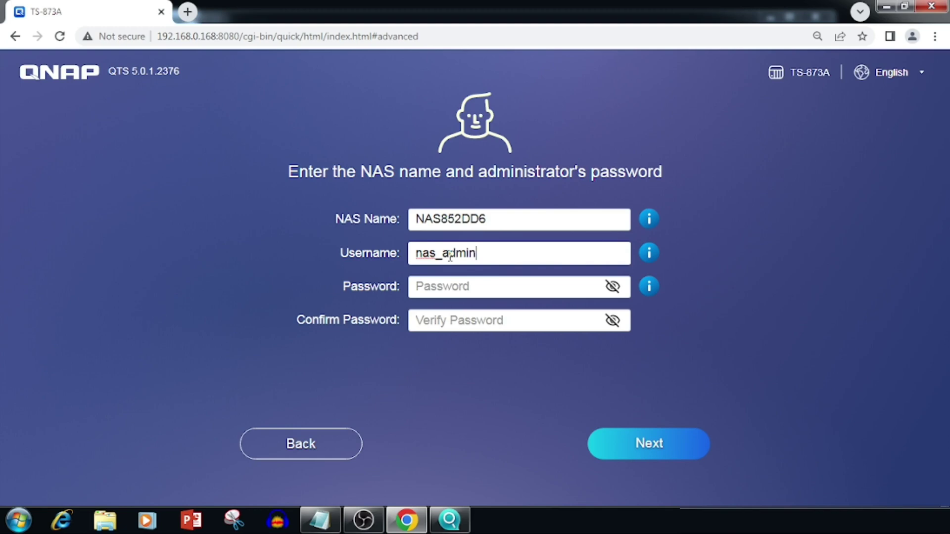
{"action": "left_click", "coordinate": [438, 287]}
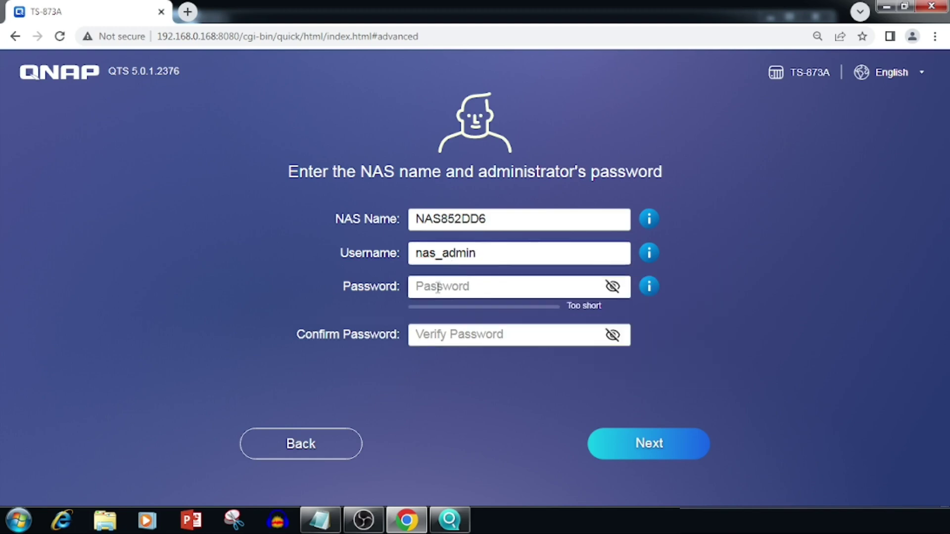
{"action": "type", "text": "••••••••••"}
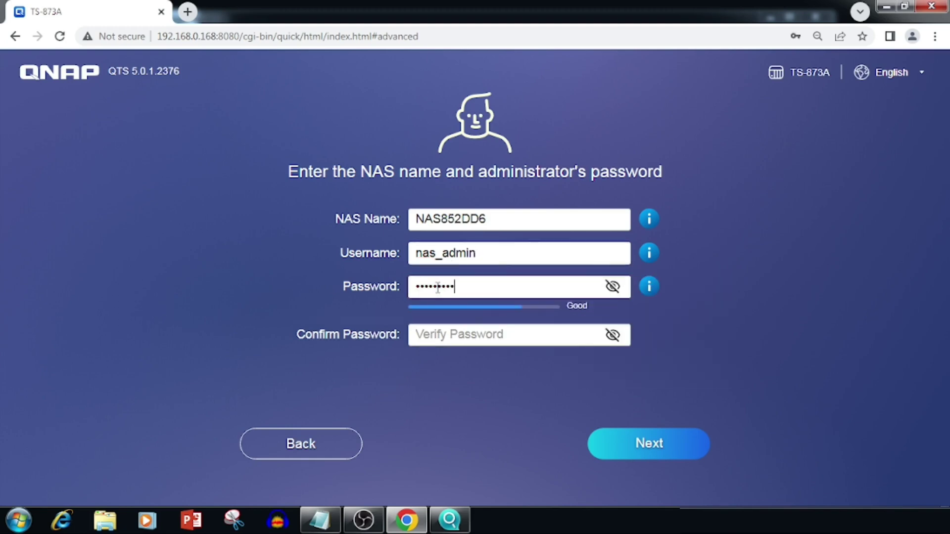
{"action": "left_click", "coordinate": [613, 287]}
{"action": "left_click", "coordinate": [570, 325]}
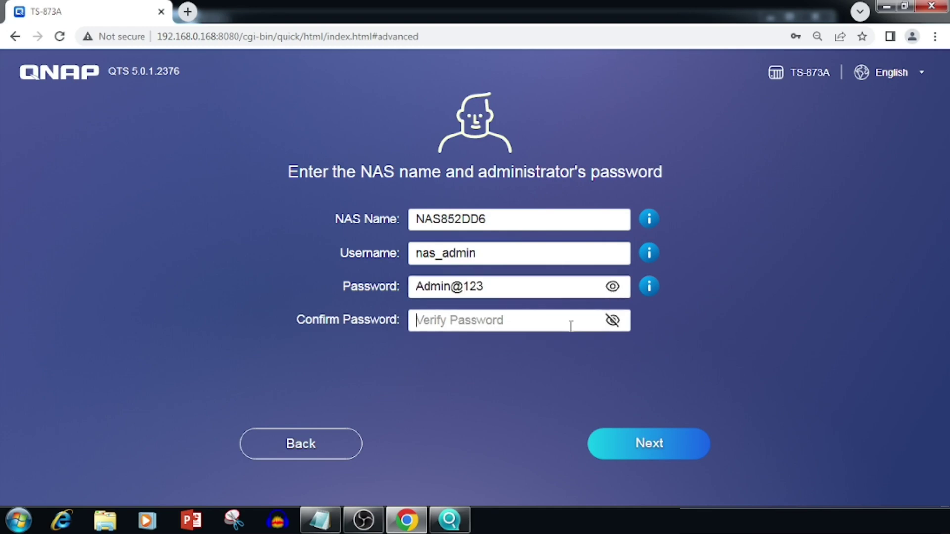
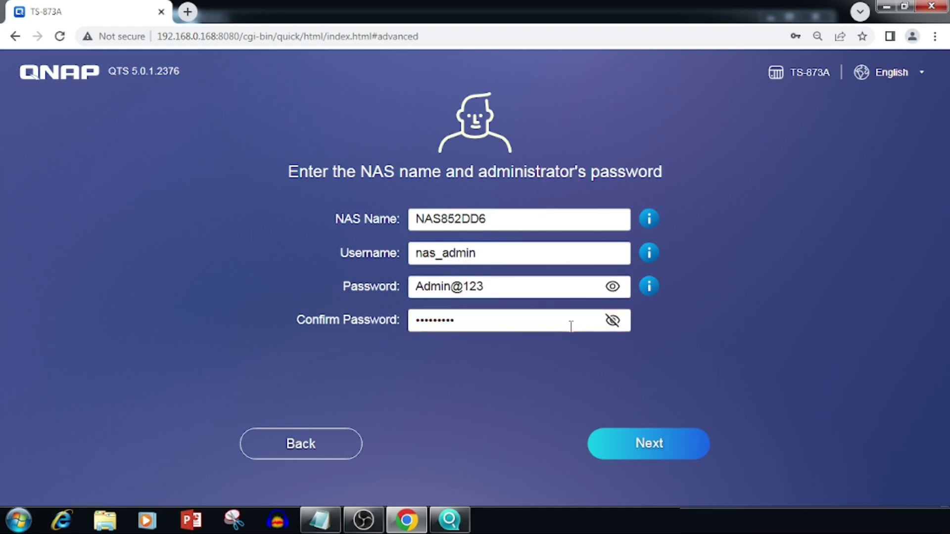
{"action": "left_click", "coordinate": [613, 321]}
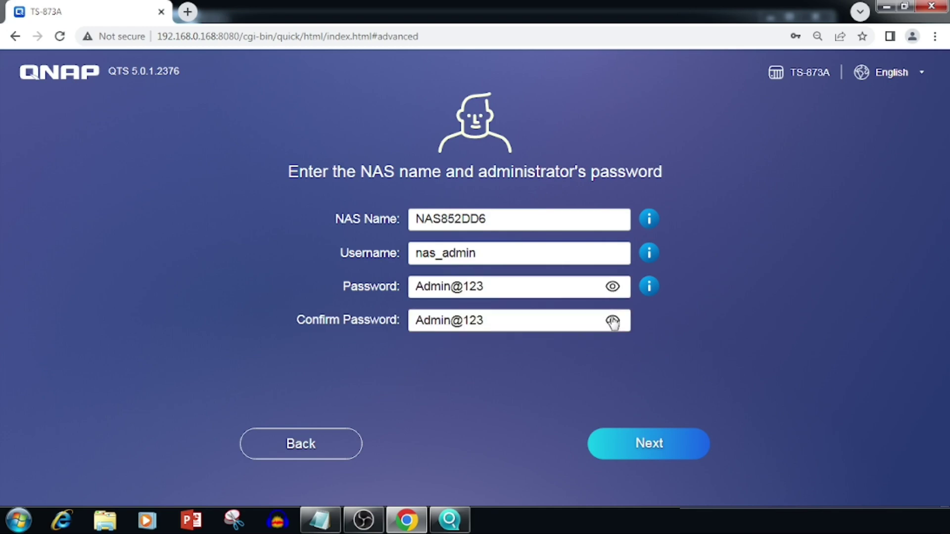
{"action": "left_click", "coordinate": [670, 448]}
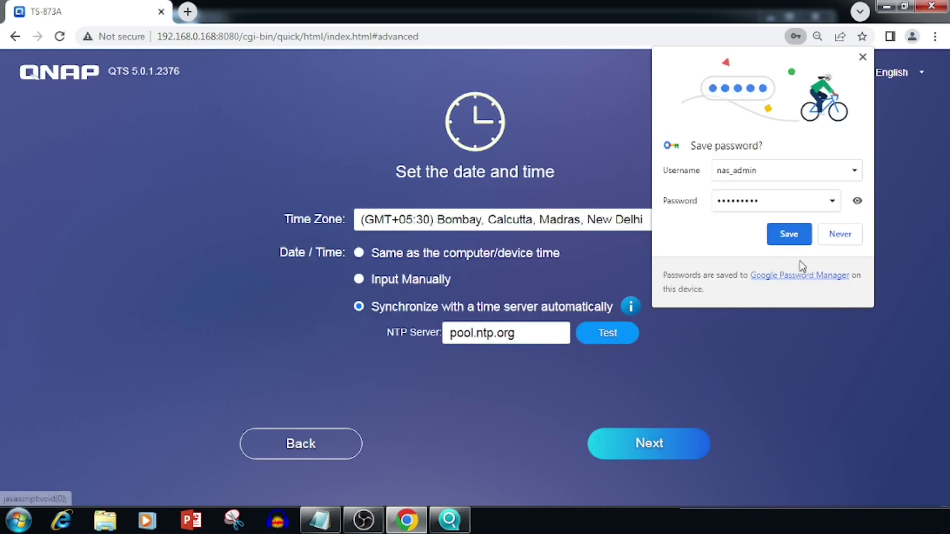
Decline Chrome's password save and change the NTP server to ae.pool.ntp.org.
{"action": "left_click", "coordinate": [833, 233]}
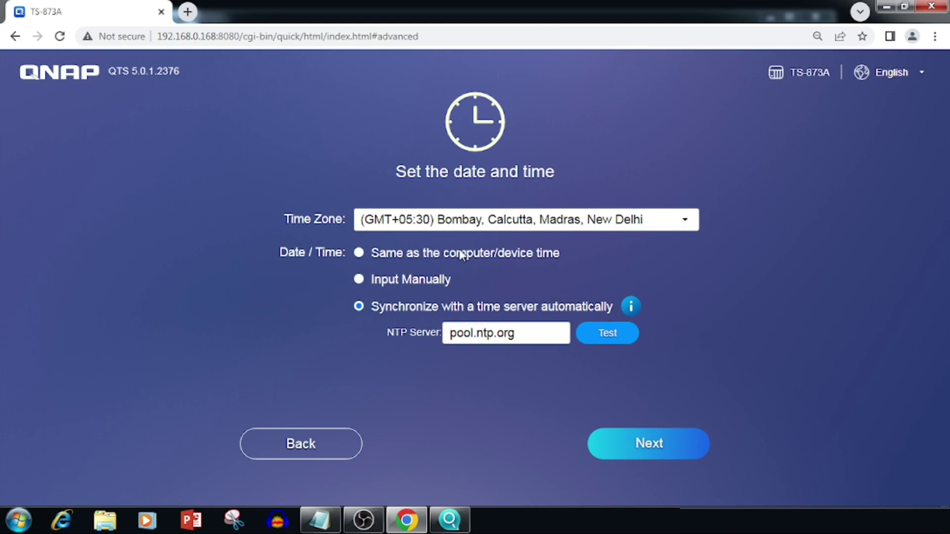
{"action": "left_click", "coordinate": [447, 335]}
{"action": "type", "text": "ae."}
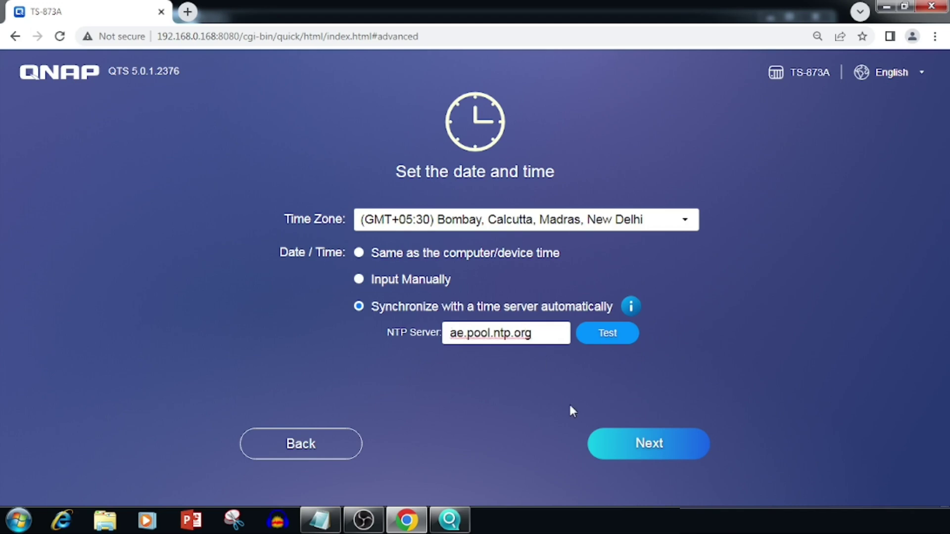
Set Ethernet 1 to static IP 192.168.0.168 with DNS 8.8.8.8 and 4.4.2.2.
{"action": "left_click", "coordinate": [633, 442]}
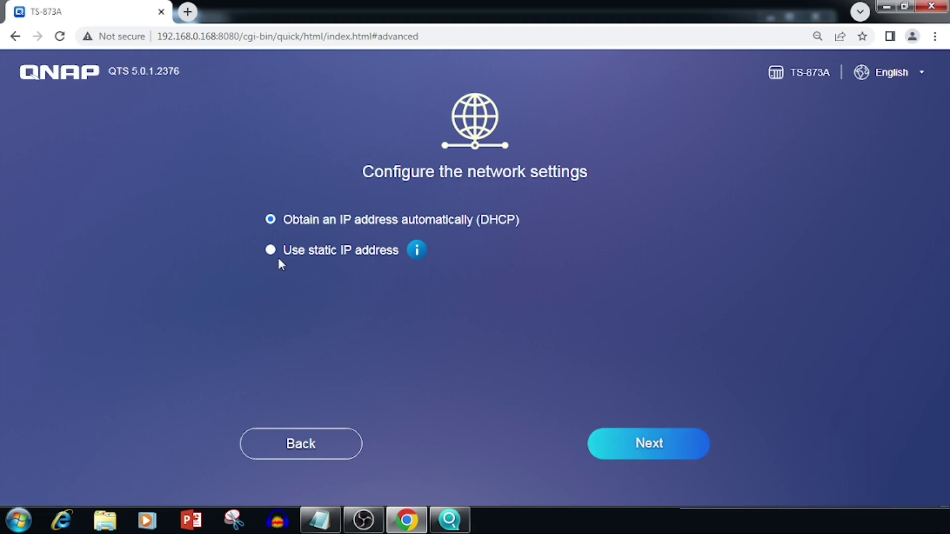
{"action": "left_click", "coordinate": [299, 251]}
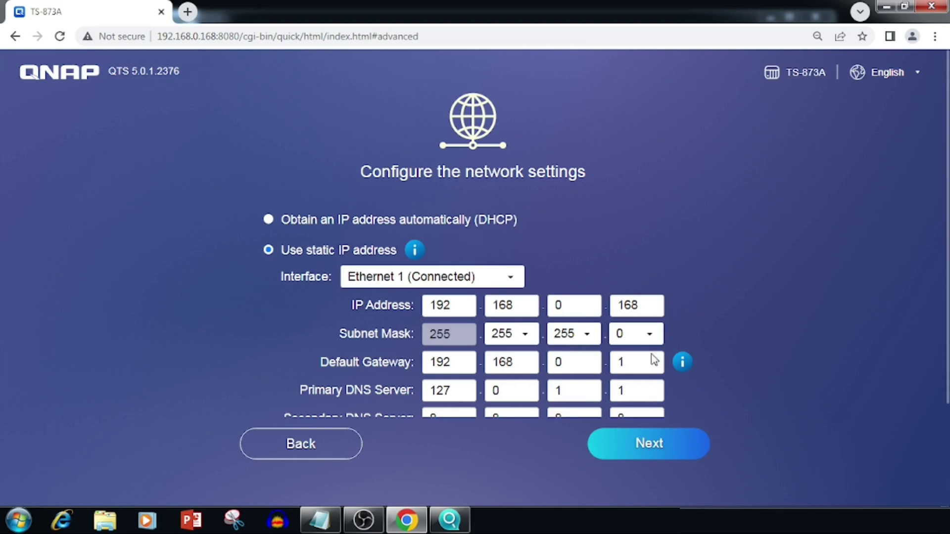
{"action": "scroll", "coordinate": [475, 247], "scroll_direction": "down", "scroll_amount": 1}
{"action": "double_click", "coordinate": [431, 382]}
{"action": "type", "text": "8.8.8."}
{"action": "type", "text": "8"}
{"action": "key", "text": "Tab"}
{"action": "type", "text": "4.4.2."}
{"action": "type", "text": "2"}
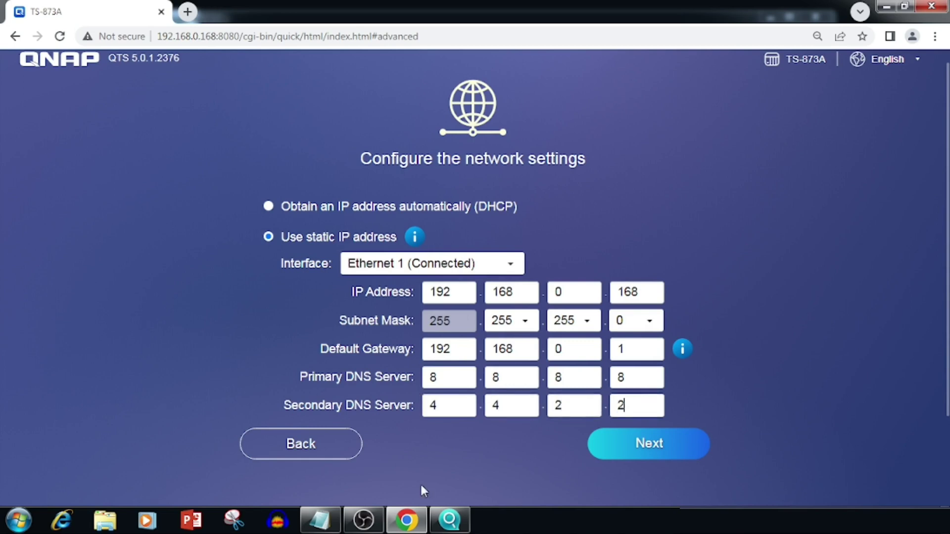
{"action": "left_click", "coordinate": [655, 445]}
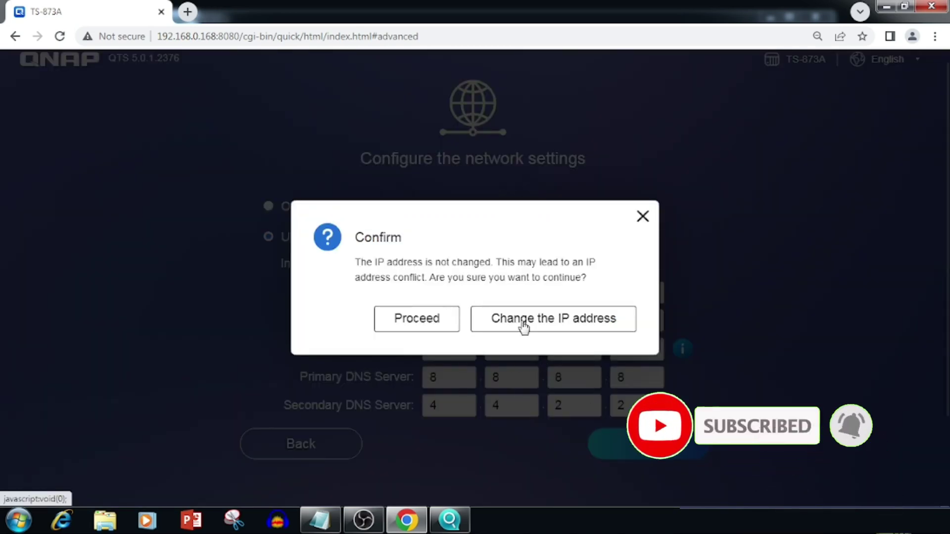
{"action": "left_click", "coordinate": [439, 324]}
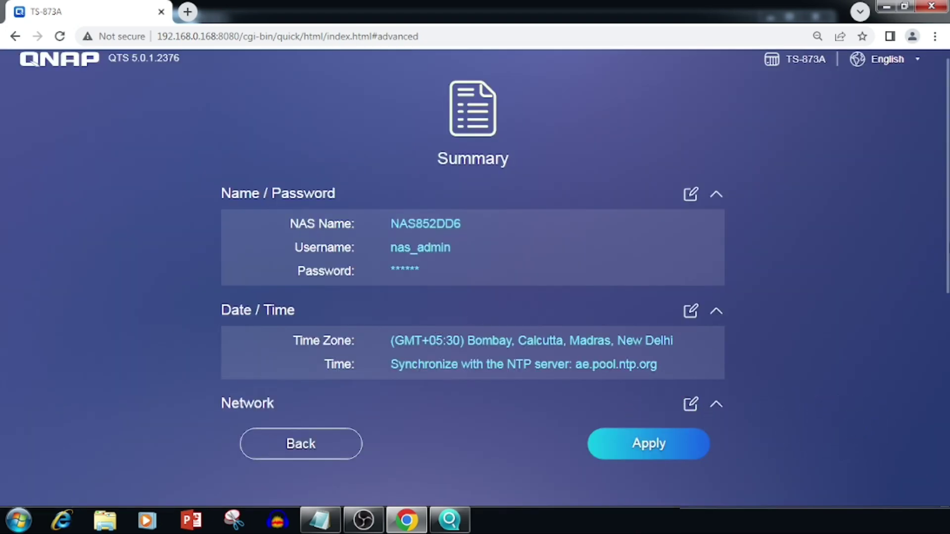
Review the Summary, apply the settings and confirm initializing the NAS drives.
{"action": "scroll", "coordinate": [906, 272], "scroll_direction": "down", "scroll_amount": 2}
{"action": "scroll", "coordinate": [472, 233], "scroll_direction": "down", "scroll_amount": 3}
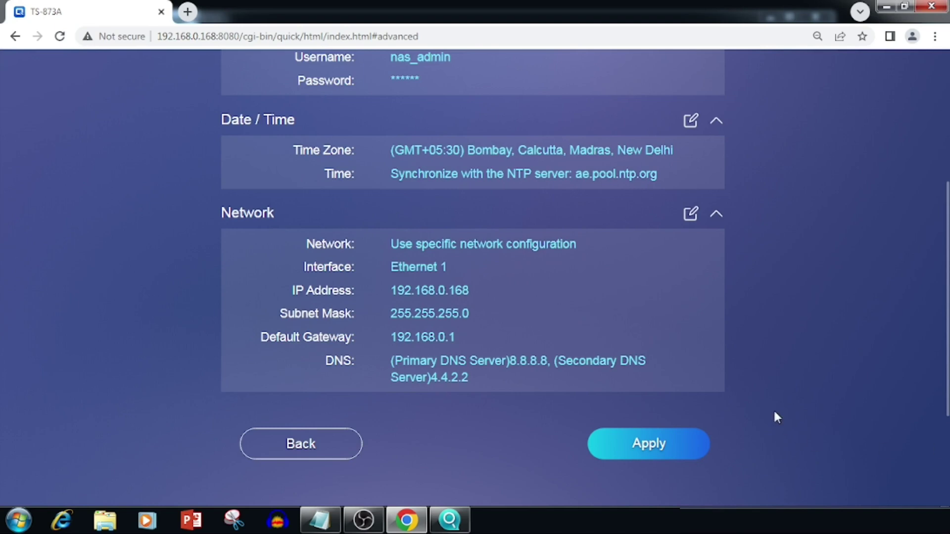
{"action": "left_click", "coordinate": [663, 453]}
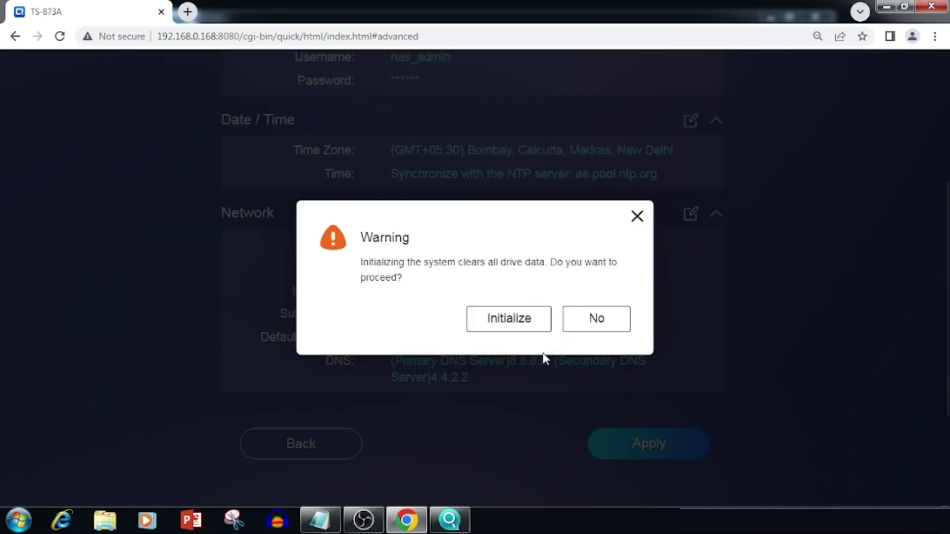
{"action": "left_click", "coordinate": [517, 317]}
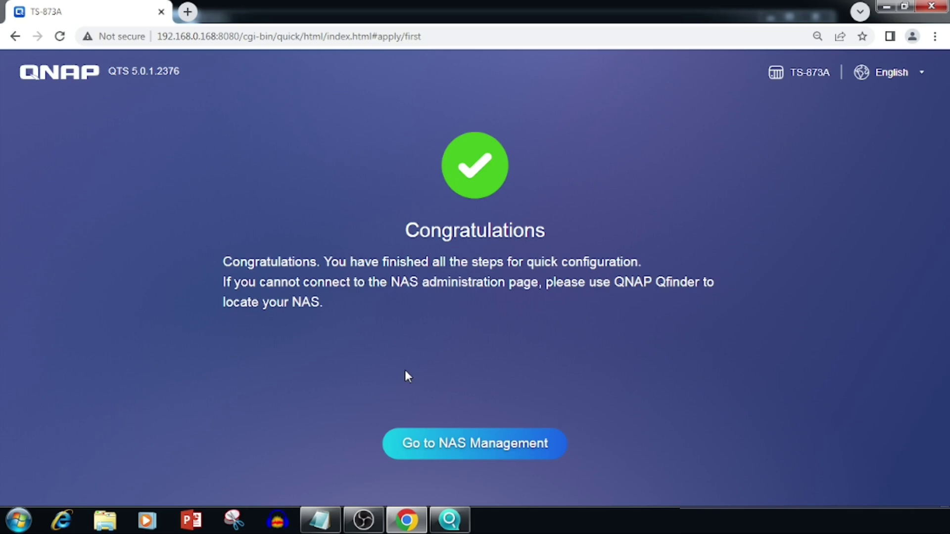
Log in to NAS852DD6 from the NAS management page with the administrator username and password.
{"action": "left_click", "coordinate": [450, 446]}
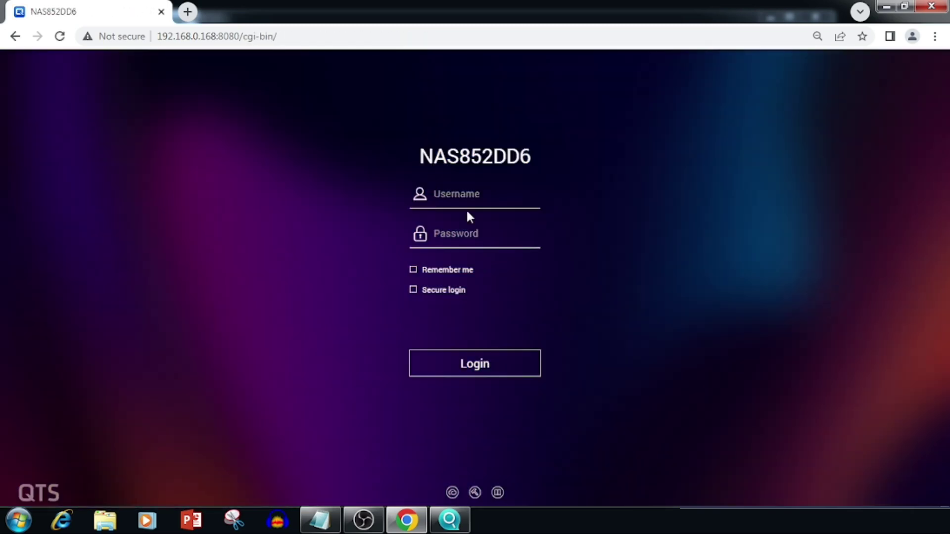
{"action": "type", "text": "nas_admin"}
{"action": "key", "text": "Tab"}
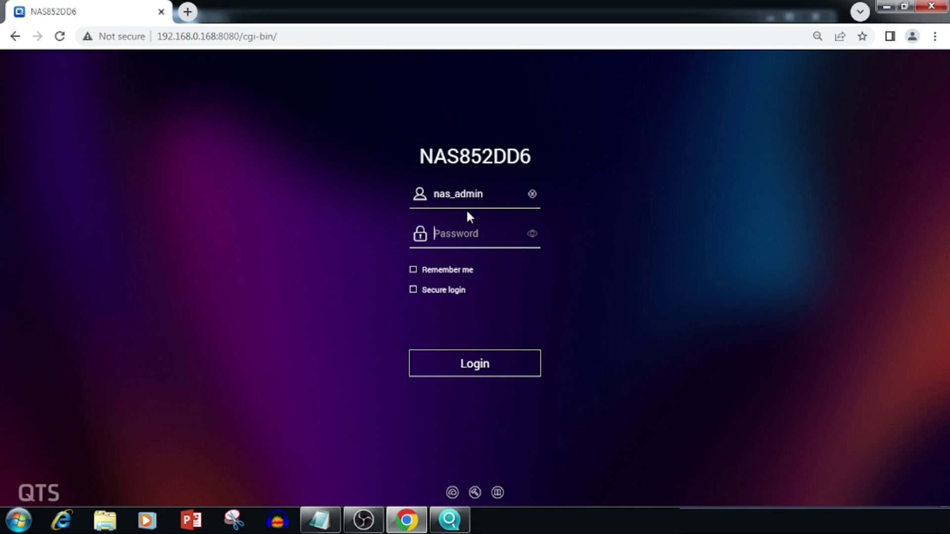
{"action": "type", "text": "a"}
{"action": "left_click", "coordinate": [510, 371]}
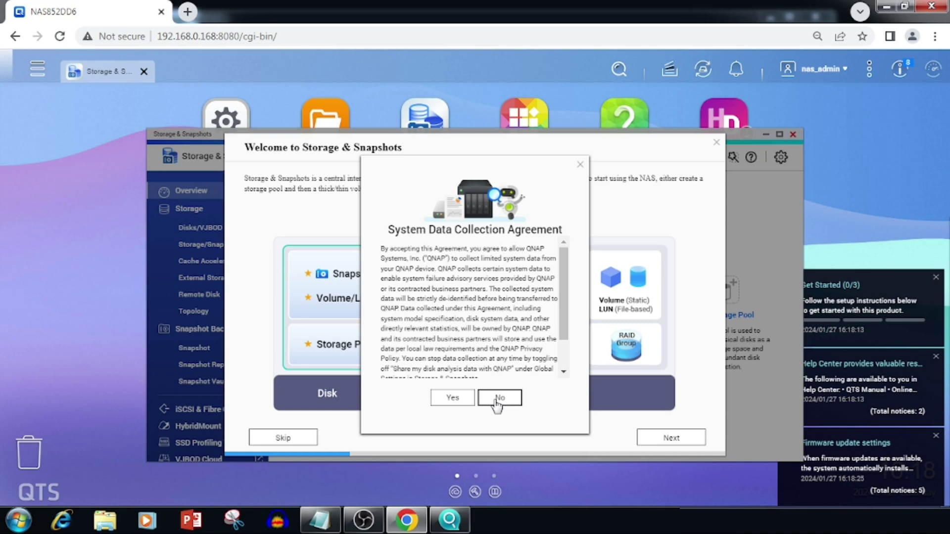
Decline data collection, dismiss the update notice and welcome guide, and maximize Storage & Snapshots.
{"action": "left_click", "coordinate": [498, 399]}
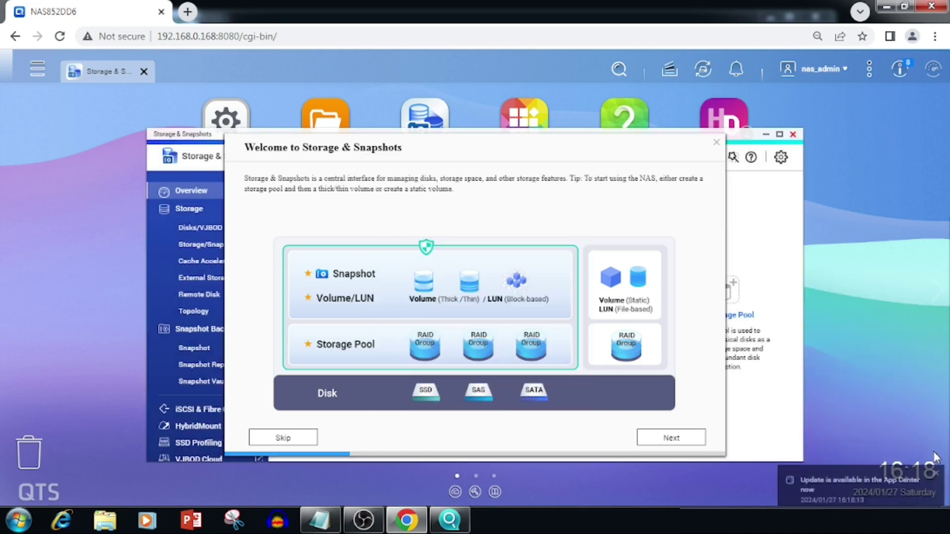
{"action": "left_click", "coordinate": [935, 453]}
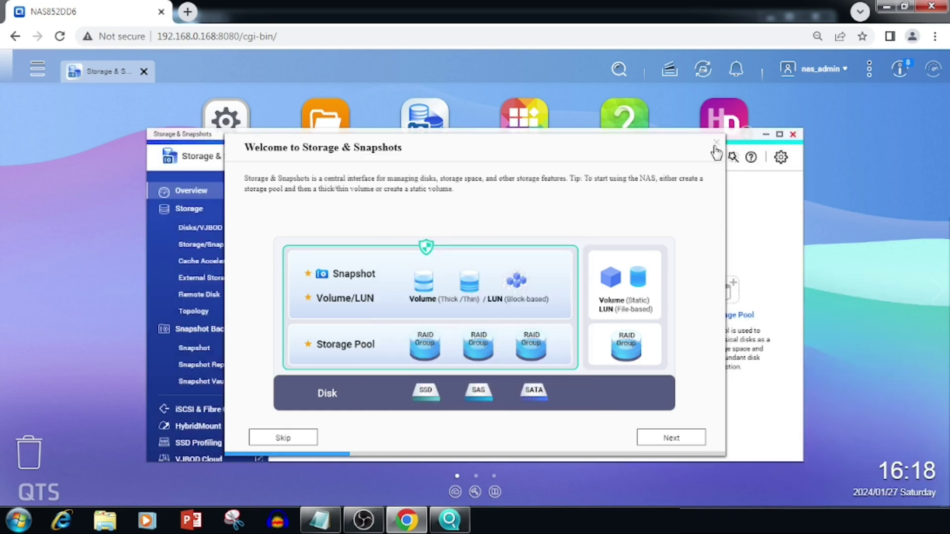
{"action": "left_click", "coordinate": [716, 142]}
{"action": "left_click", "coordinate": [779, 134]}
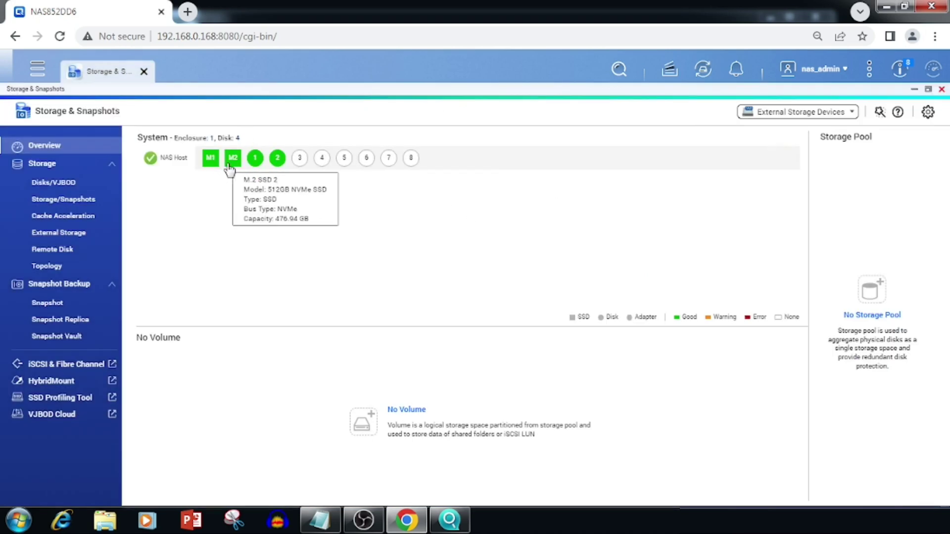
Check the Disks/VJBOD view, then open the Storage/Snapshots page showing zero pools and volumes.
{"action": "mouse_move", "coordinate": [252, 161]}
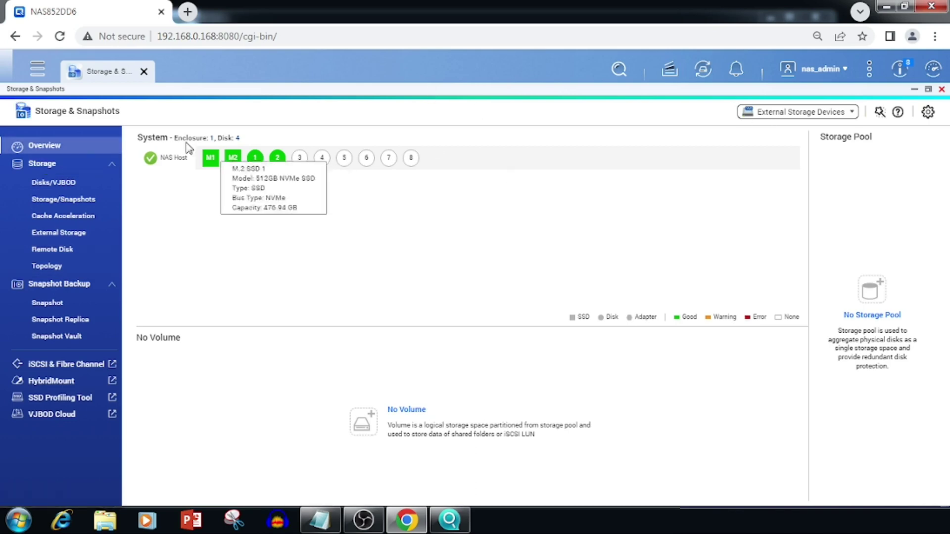
{"action": "left_click", "coordinate": [54, 184]}
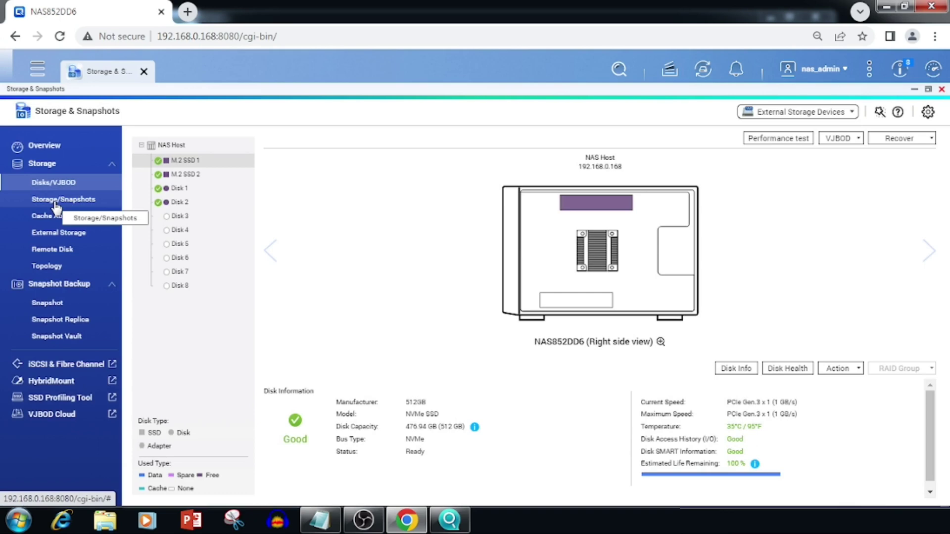
{"action": "left_click", "coordinate": [53, 200]}
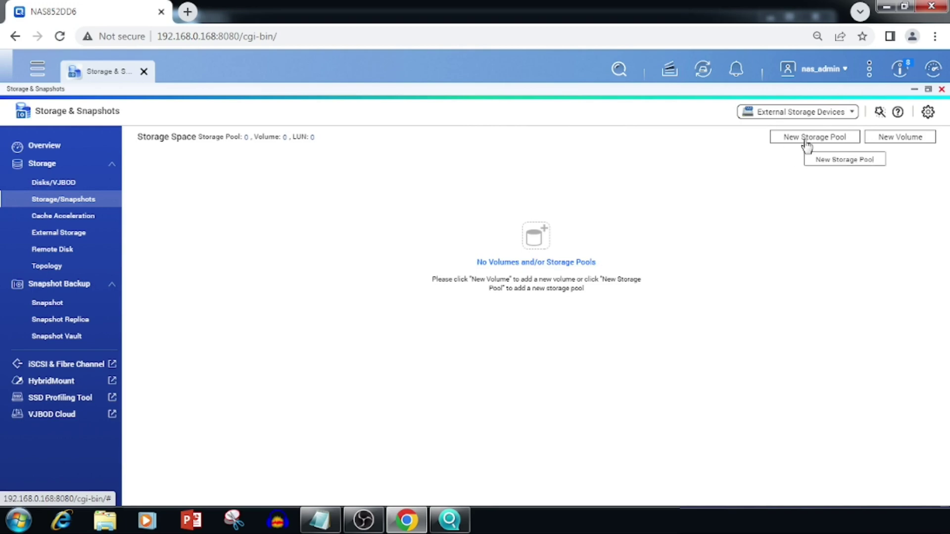
Start a new storage pool from Disk 1 and Disk 2 as RAID 1 with no hot spare.
{"action": "left_click", "coordinate": [829, 138]}
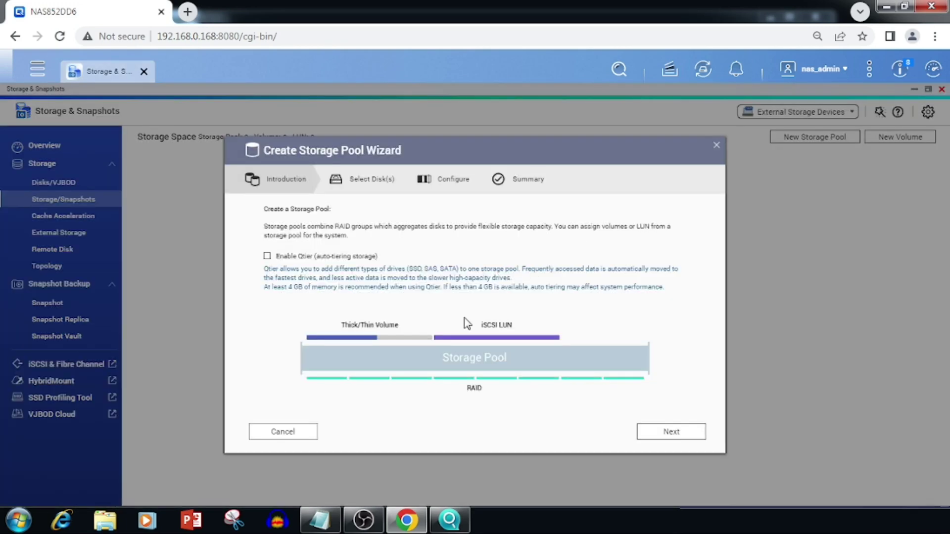
{"action": "left_click", "coordinate": [667, 431]}
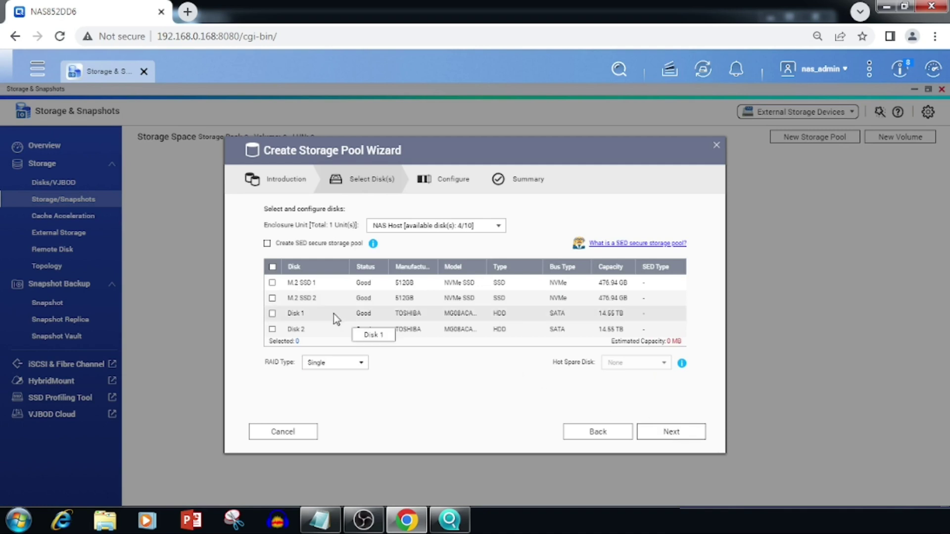
{"action": "left_click", "coordinate": [272, 314]}
{"action": "left_click", "coordinate": [272, 329]}
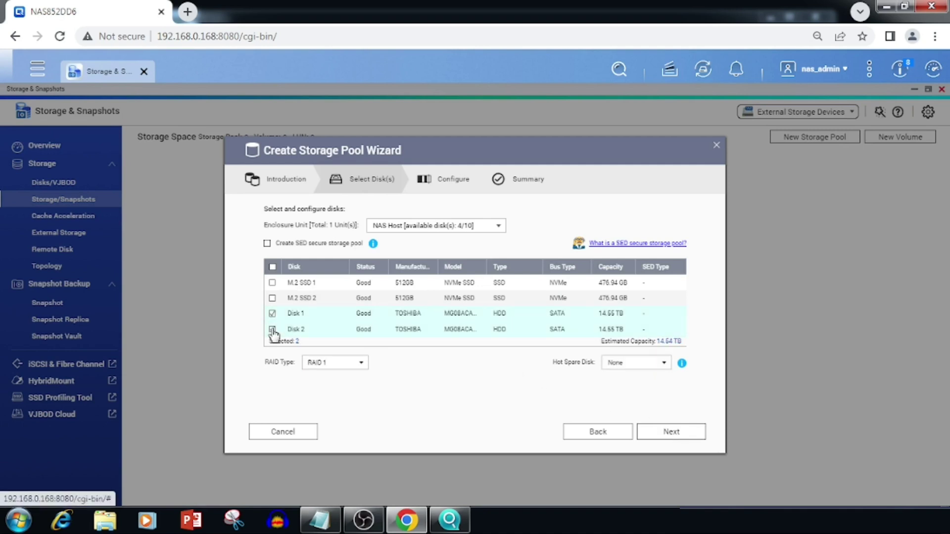
{"action": "left_click", "coordinate": [329, 363]}
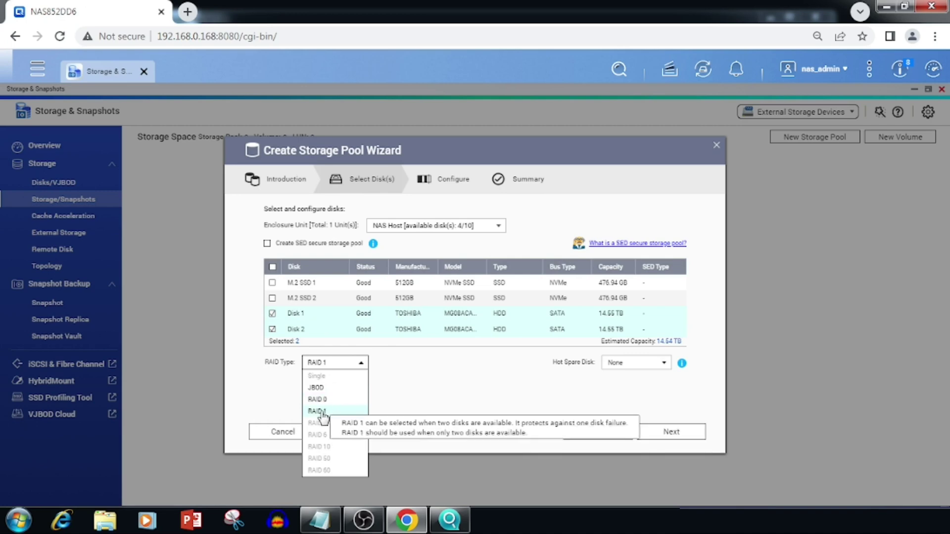
{"action": "left_click", "coordinate": [317, 411]}
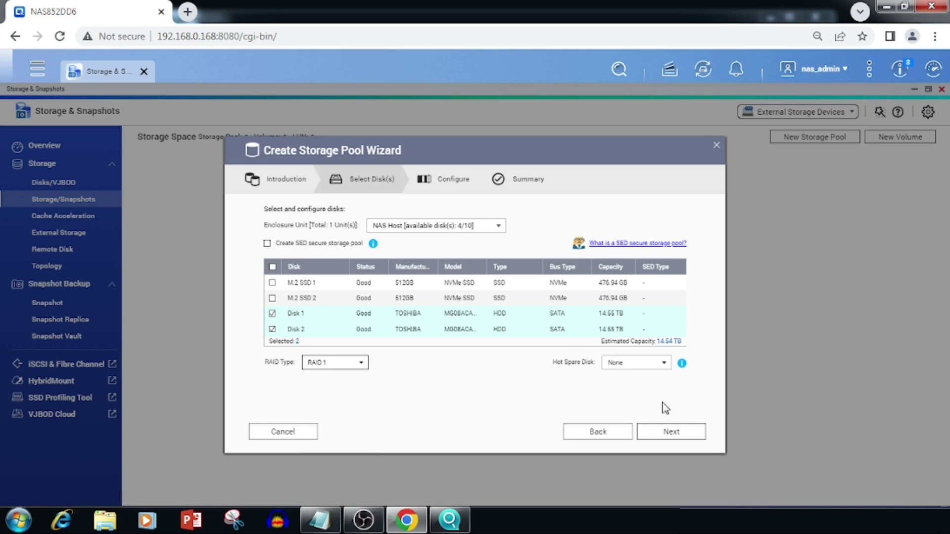
{"action": "left_click", "coordinate": [664, 364]}
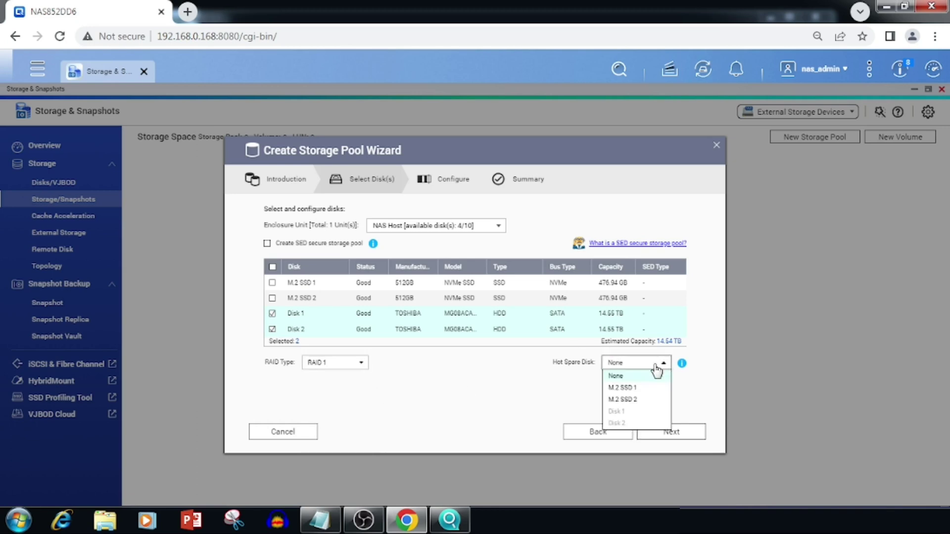
{"action": "left_click", "coordinate": [509, 413]}
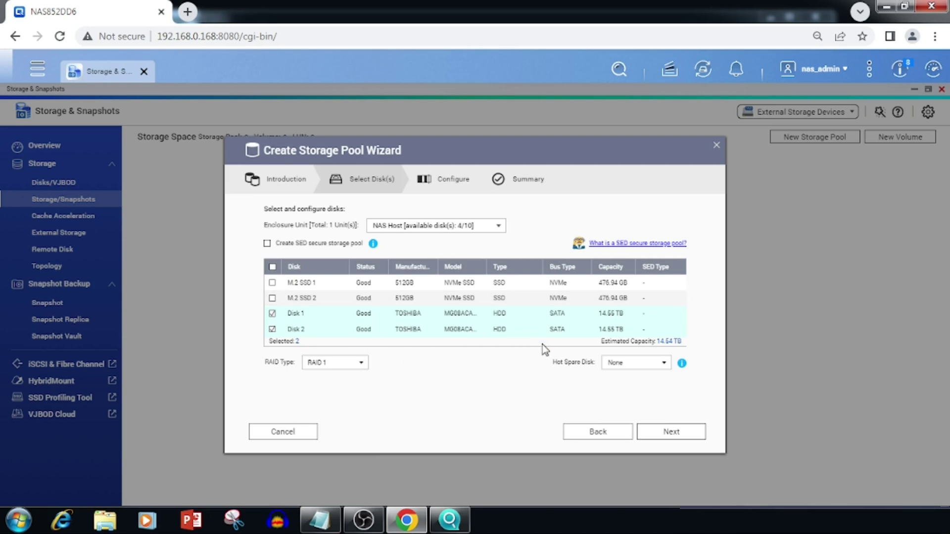
{"action": "left_click", "coordinate": [670, 433]}
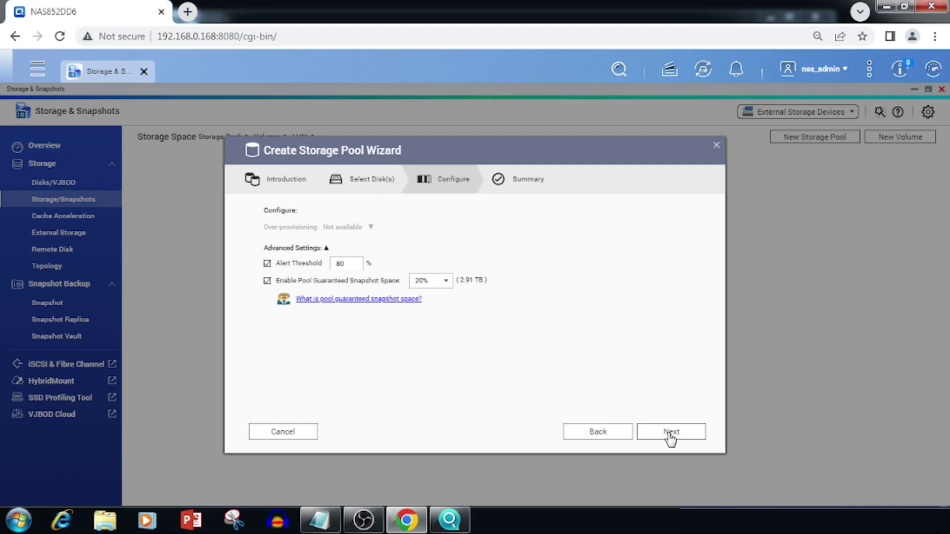
Keep 20% guaranteed snapshot space and create the pool, confirming the disk erase.
{"action": "left_click", "coordinate": [445, 283]}
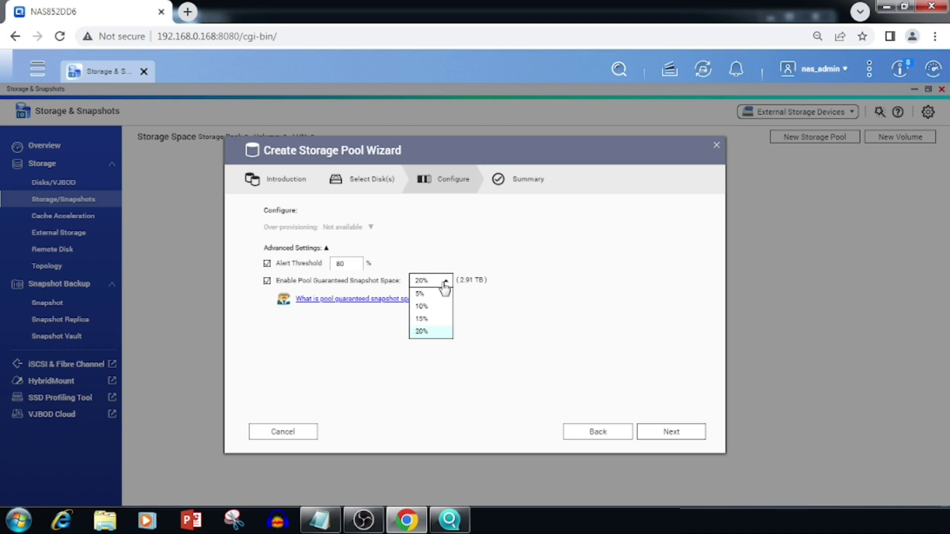
{"action": "left_click", "coordinate": [472, 314]}
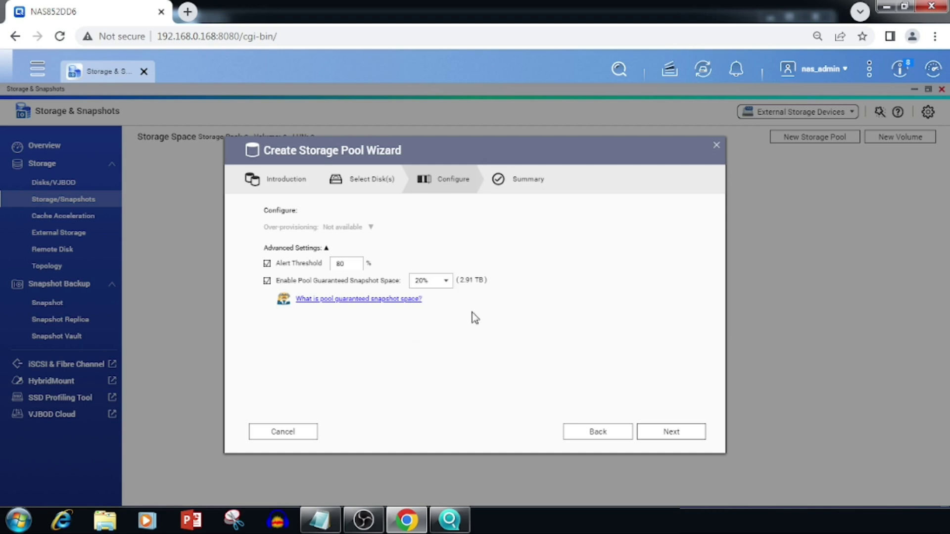
{"action": "left_click", "coordinate": [685, 439]}
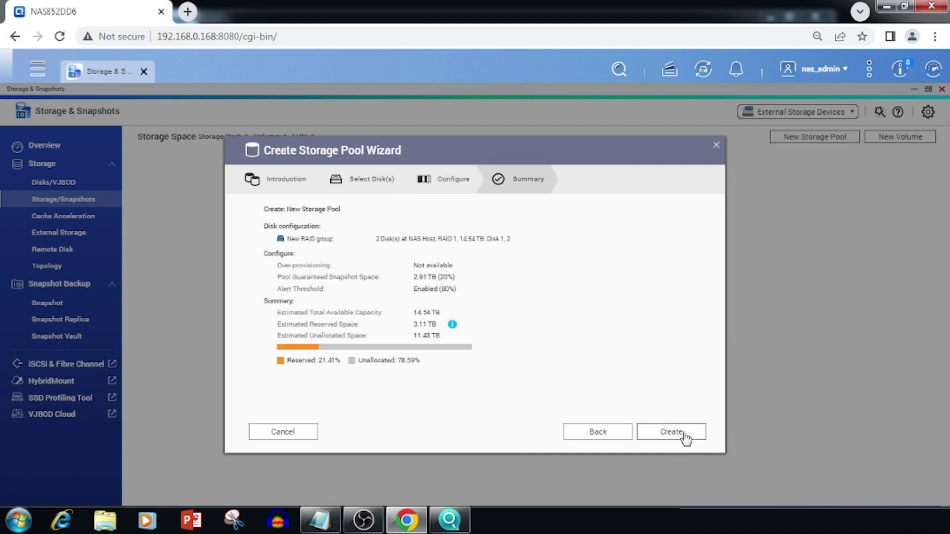
{"action": "left_click", "coordinate": [685, 436]}
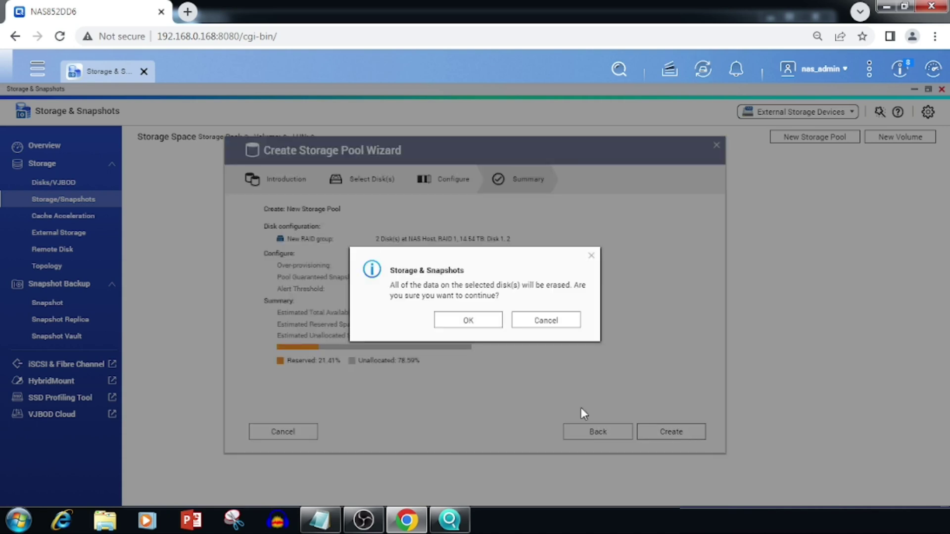
{"action": "left_click", "coordinate": [468, 326]}
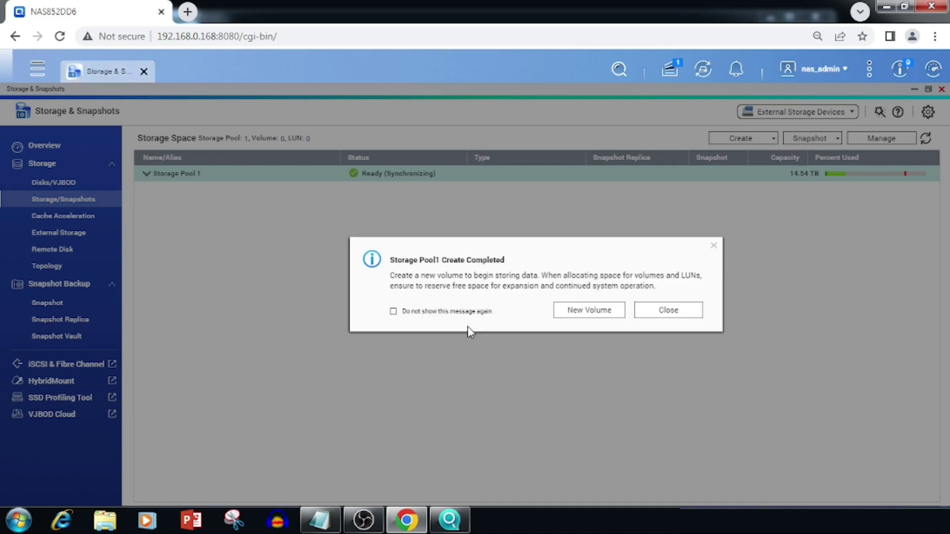
Start a new thin volume on Storage Pool 1 and acknowledge the thin provisioning warning.
{"action": "left_click", "coordinate": [595, 311]}
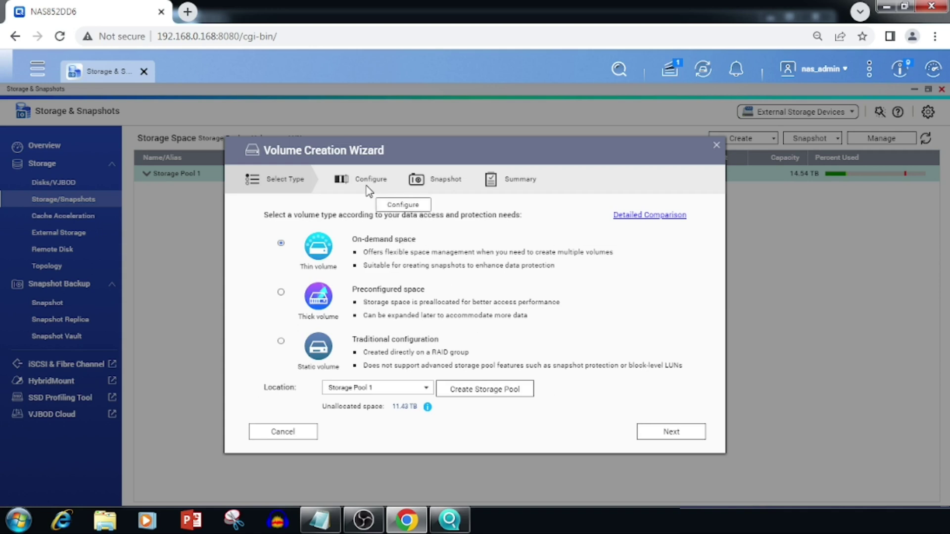
{"action": "left_click", "coordinate": [427, 388]}
{"action": "left_click", "coordinate": [426, 388]}
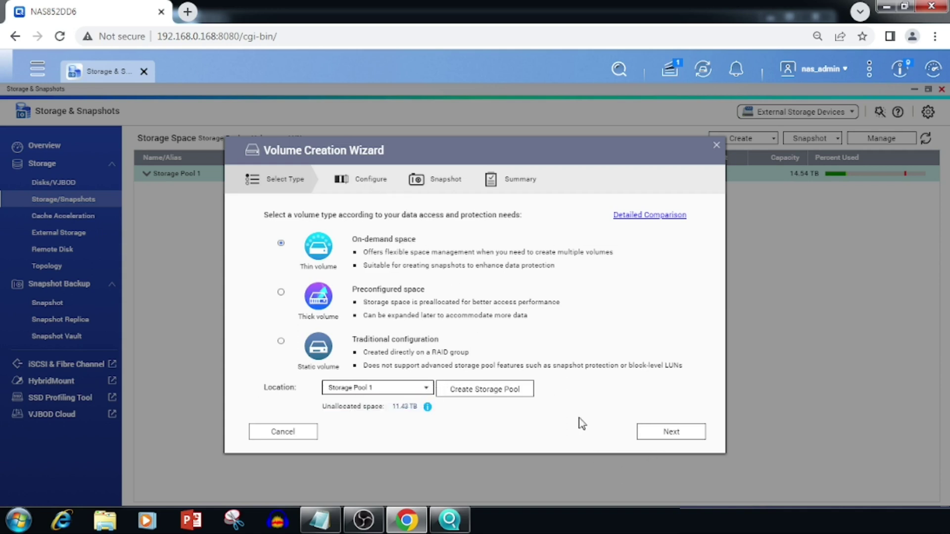
{"action": "left_click", "coordinate": [675, 438]}
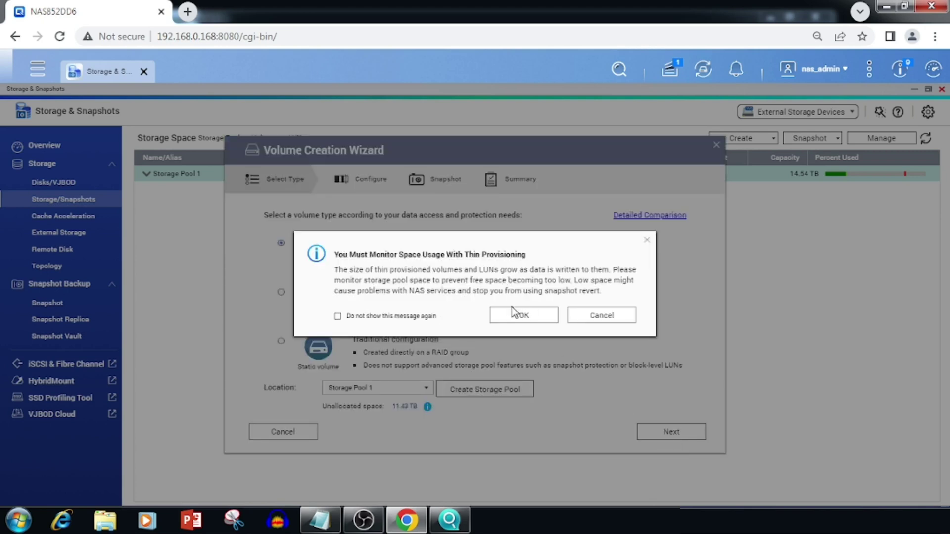
{"action": "left_click", "coordinate": [519, 317]}
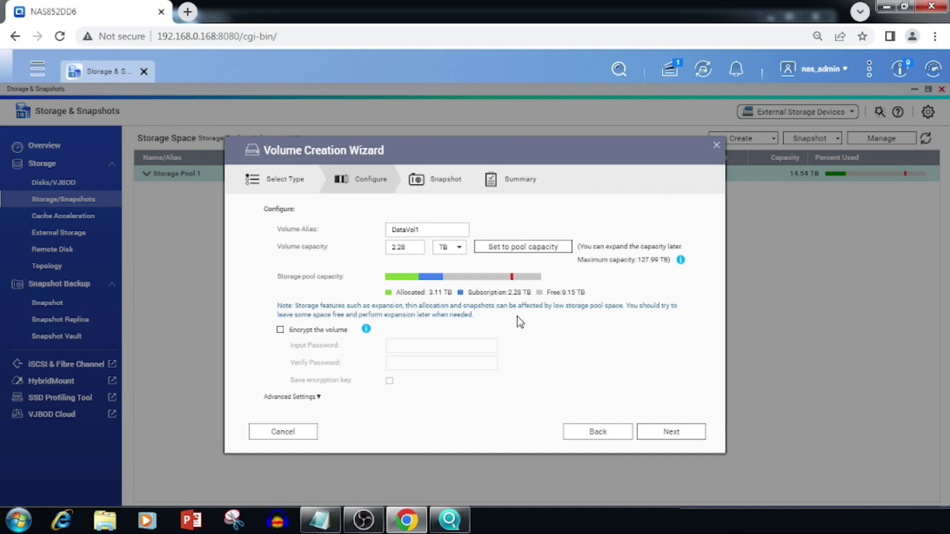
Size DataVol1 to the full 11.43 TB pool capacity, accept over-subscription, and finish the wizard.
{"action": "left_click", "coordinate": [522, 246]}
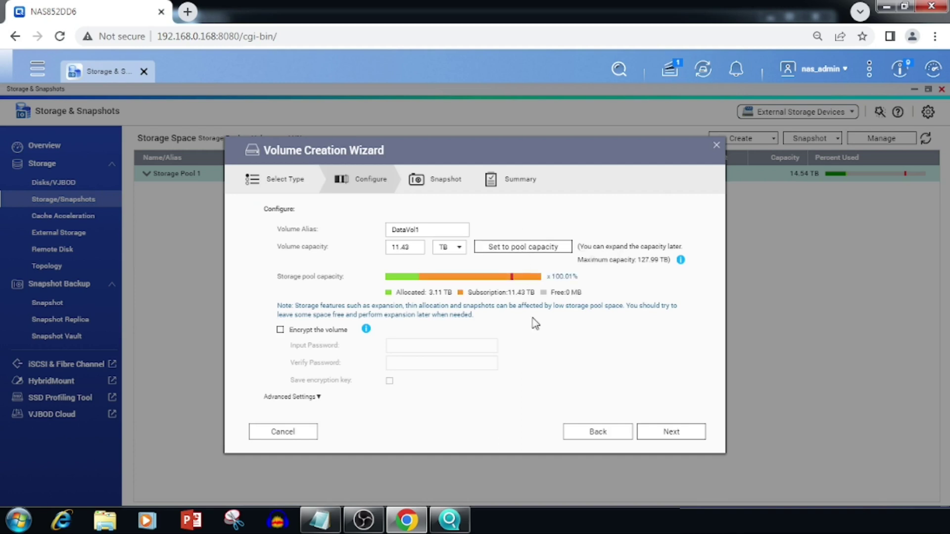
{"action": "left_click", "coordinate": [667, 437]}
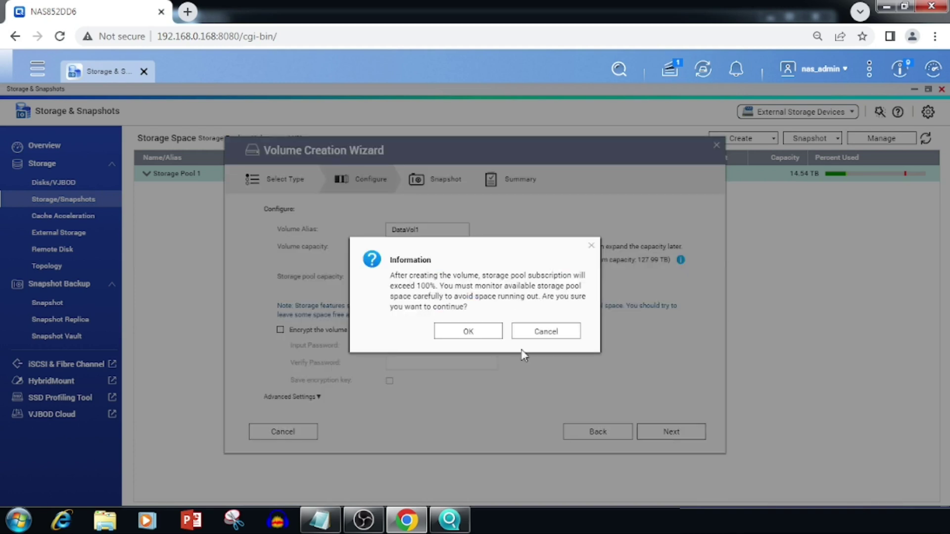
{"action": "left_click", "coordinate": [474, 337]}
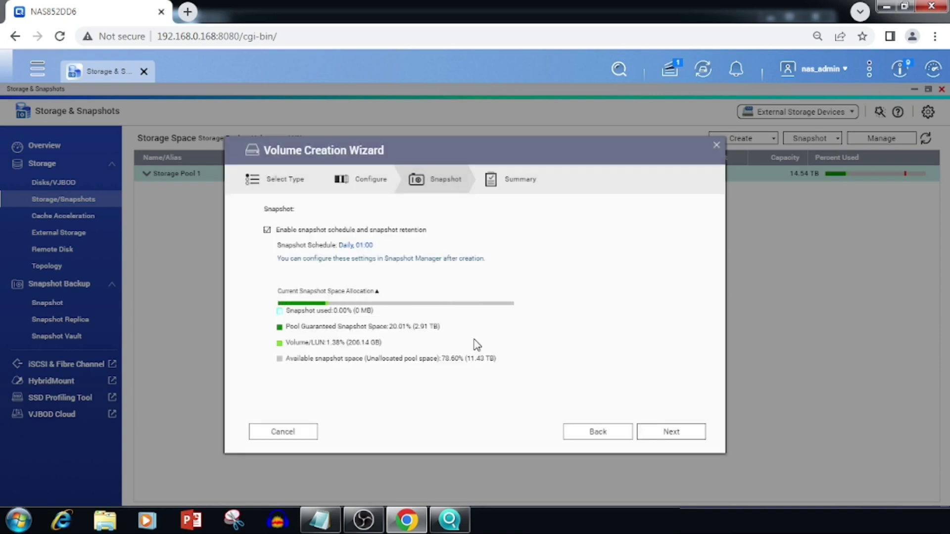
{"action": "left_click", "coordinate": [666, 439]}
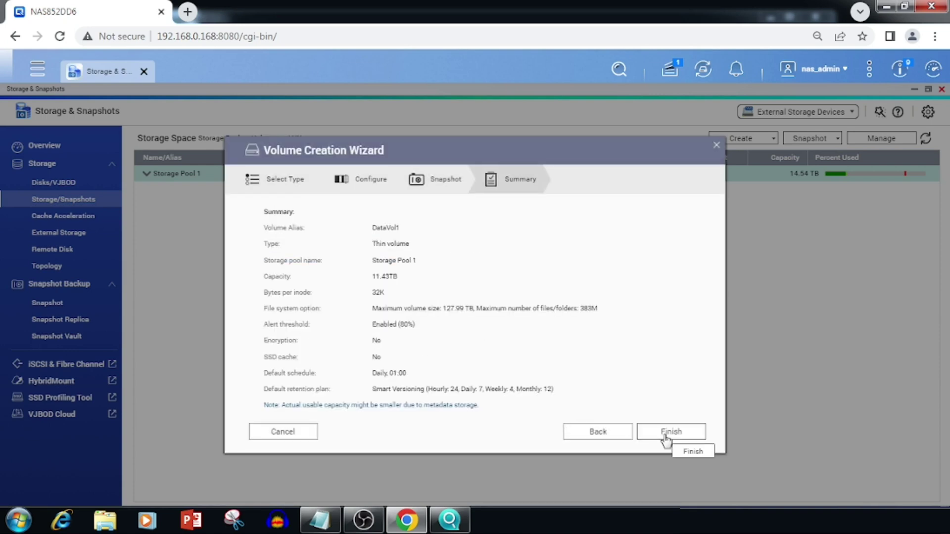
{"action": "left_click", "coordinate": [666, 439]}
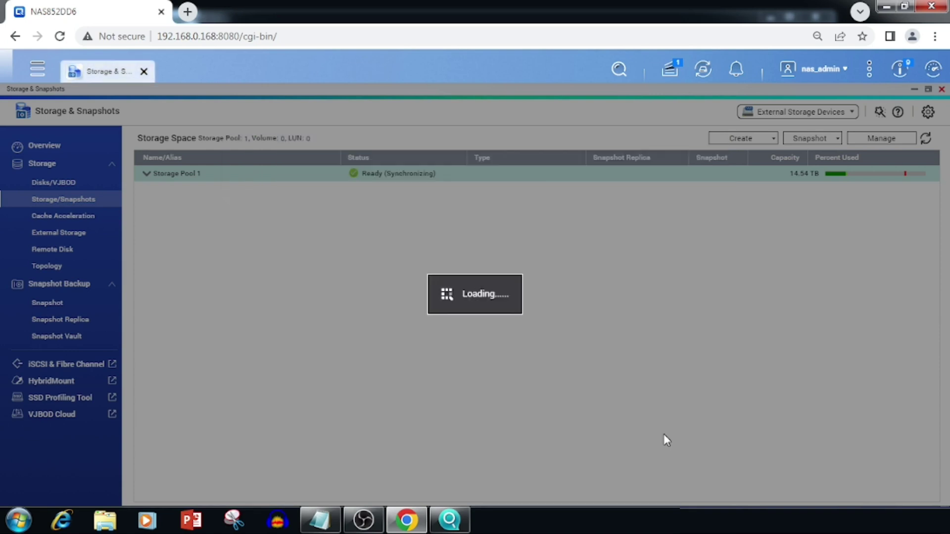
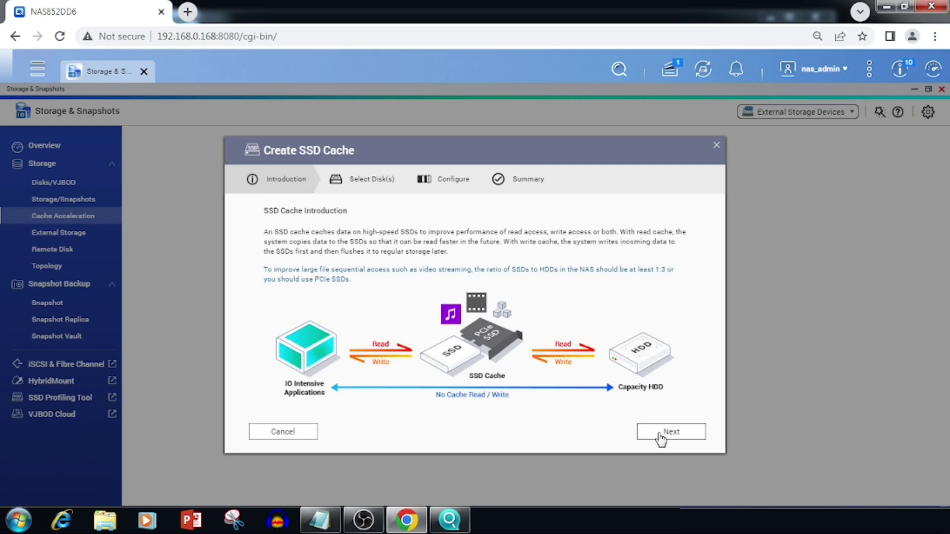
Select M.2 SSD 1 and M.2 SSD 2 as the cache disks, estimating 925.53 GB.
{"action": "left_click", "coordinate": [661, 437]}
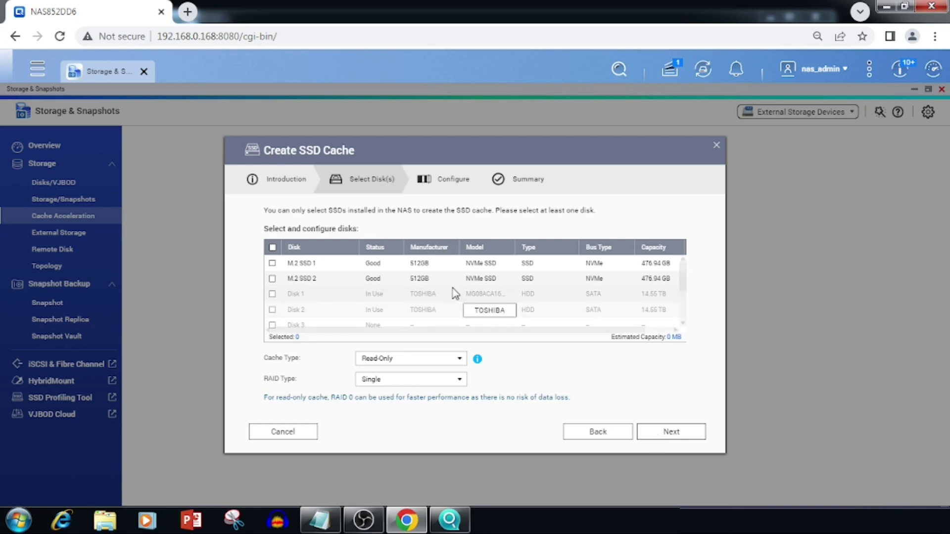
{"action": "left_click", "coordinate": [272, 263]}
{"action": "left_click", "coordinate": [272, 279]}
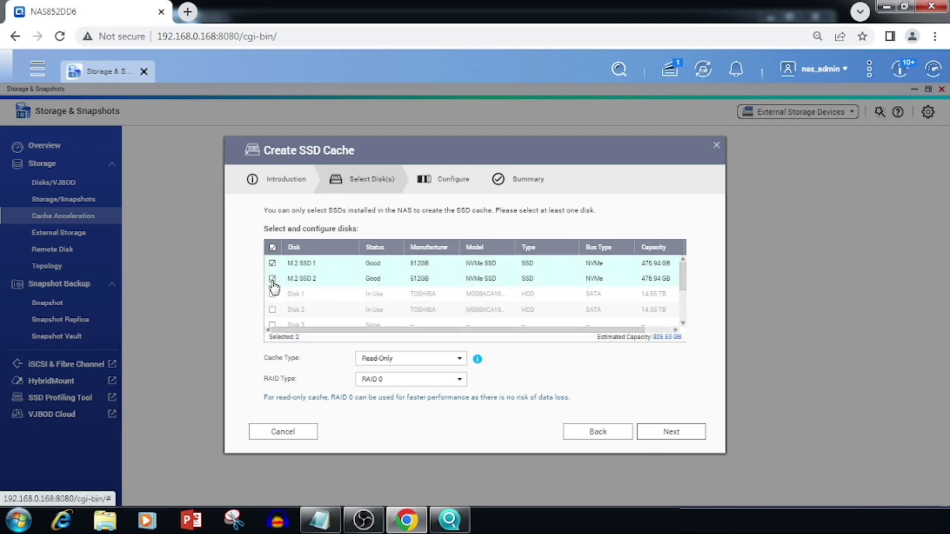
{"action": "left_click", "coordinate": [448, 360]}
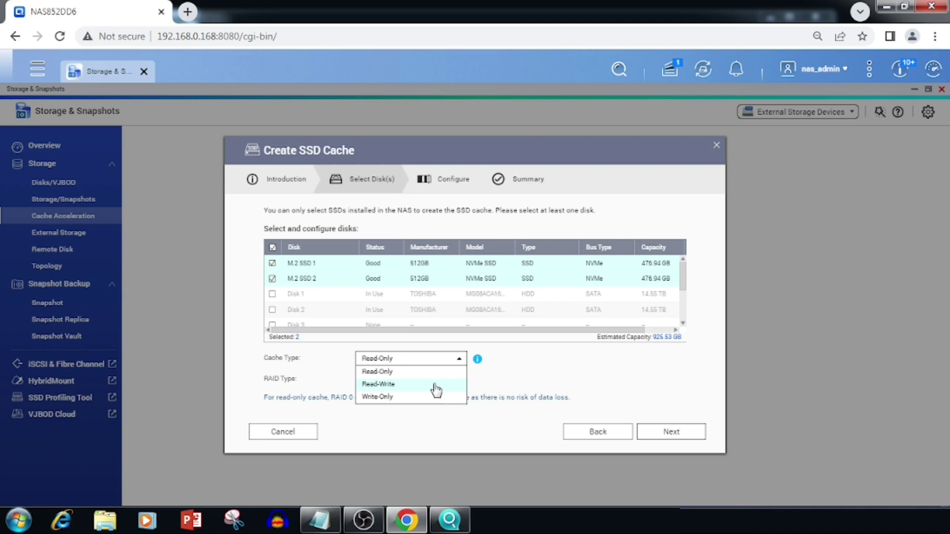
Set the cache type to Read-Write with RAID 1 and reach the Configure page.
{"action": "left_click", "coordinate": [435, 385]}
{"action": "left_click", "coordinate": [442, 380]}
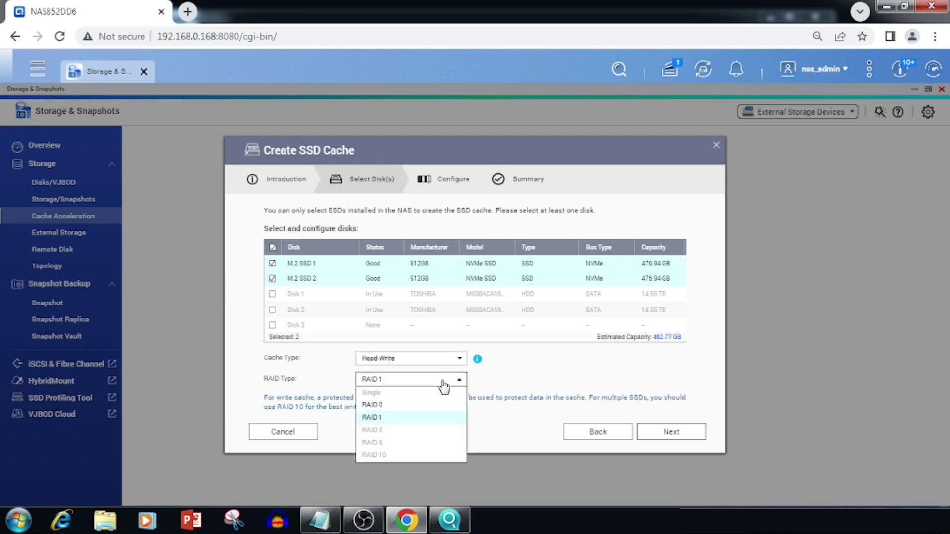
{"action": "left_click", "coordinate": [444, 385]}
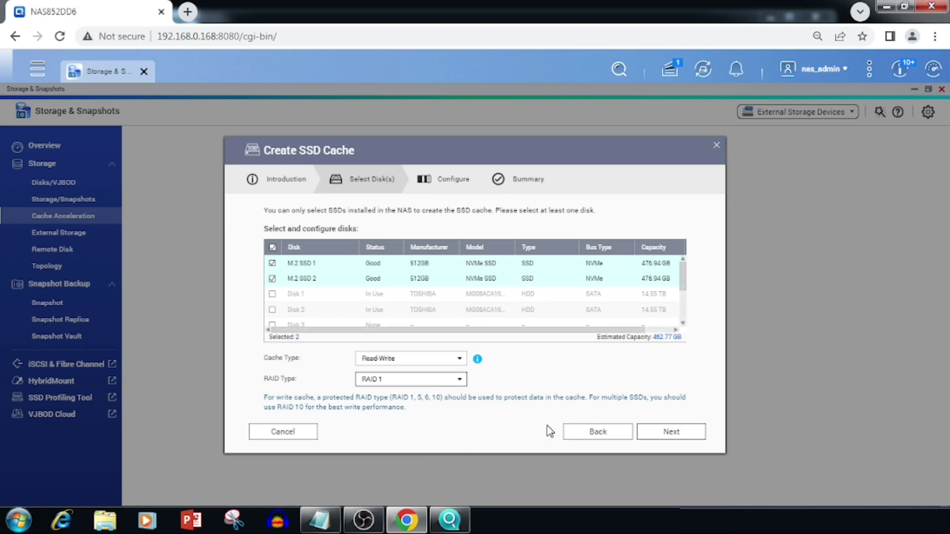
{"action": "left_click", "coordinate": [694, 434]}
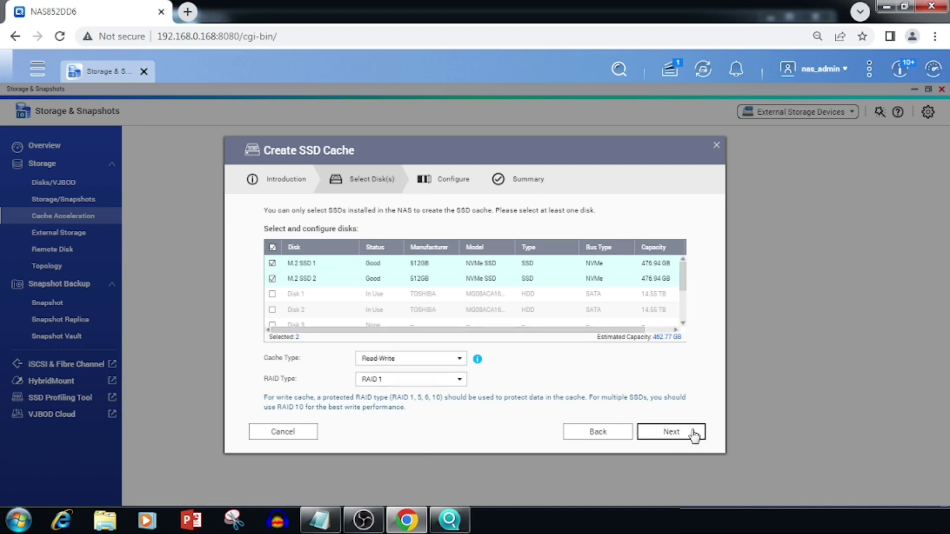
{"action": "left_click", "coordinate": [607, 438]}
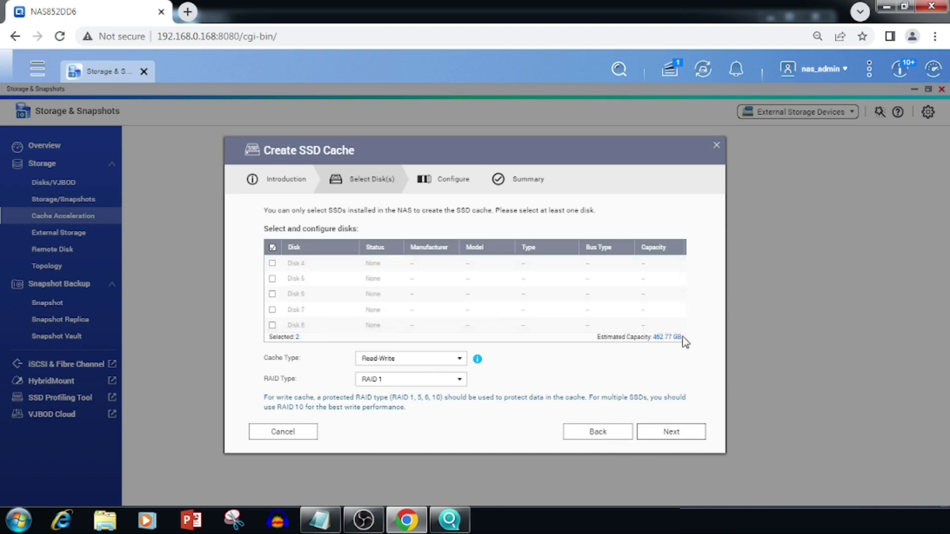
{"action": "left_click", "coordinate": [674, 436]}
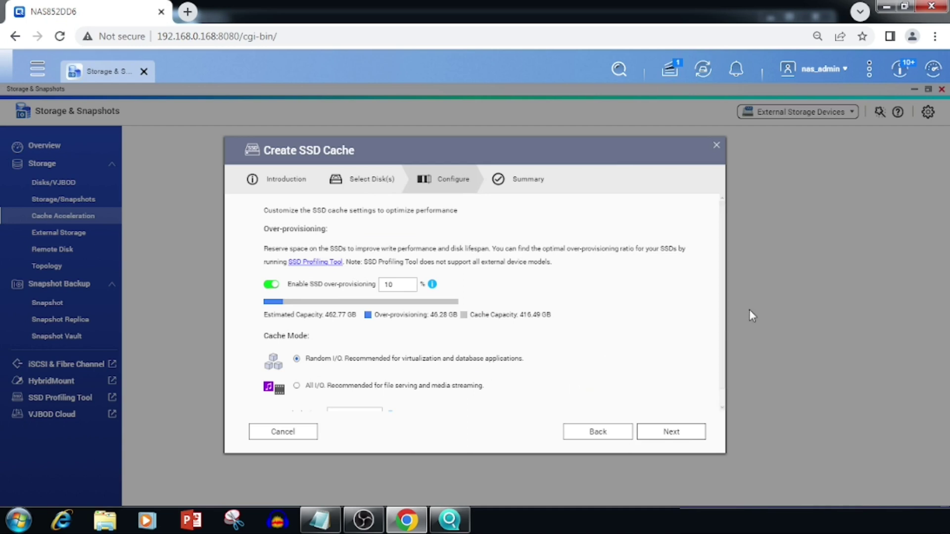
Create the cache in All I/O mode for DataVol1, accepting the data erasure warning.
{"action": "scroll", "coordinate": [721, 328], "scroll_direction": "down", "scroll_amount": 1}
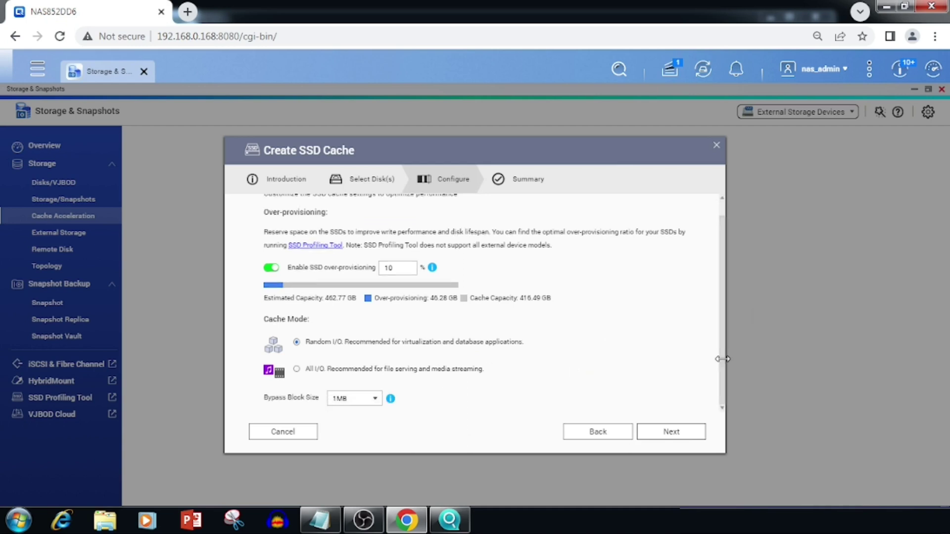
{"action": "left_click", "coordinate": [308, 372]}
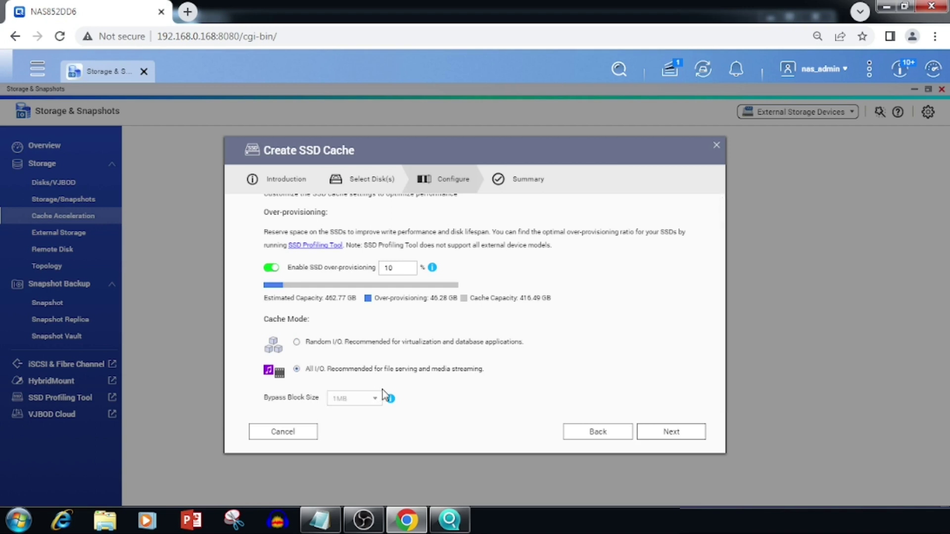
{"action": "left_click", "coordinate": [682, 441]}
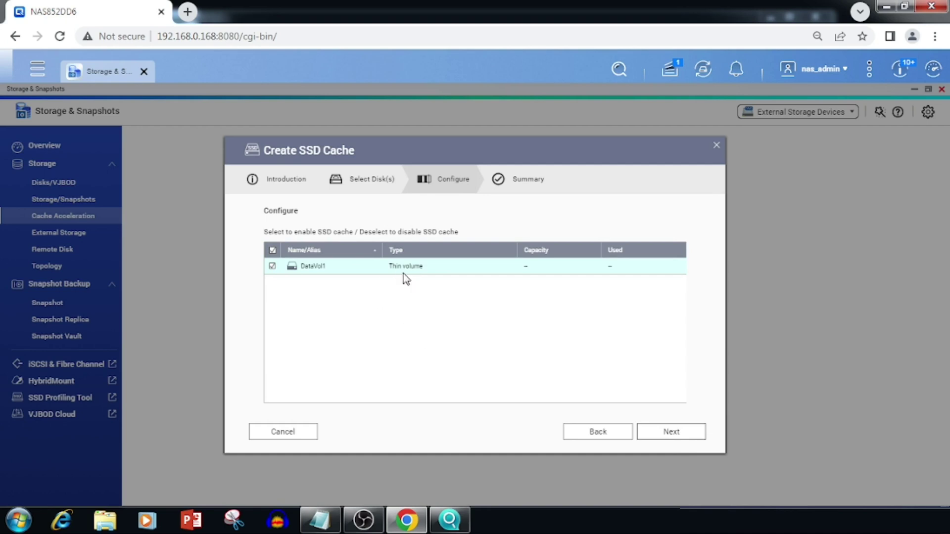
{"action": "left_click", "coordinate": [679, 440]}
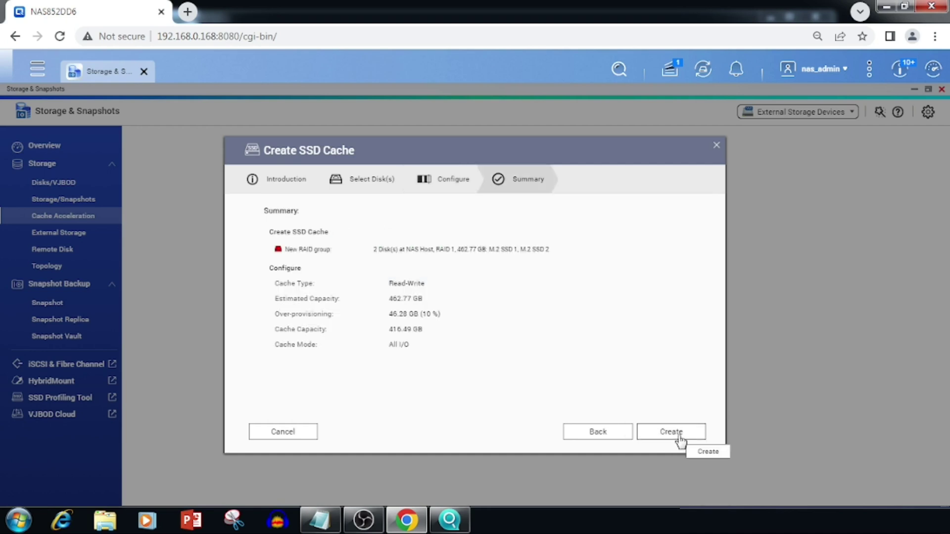
{"action": "left_click", "coordinate": [681, 439]}
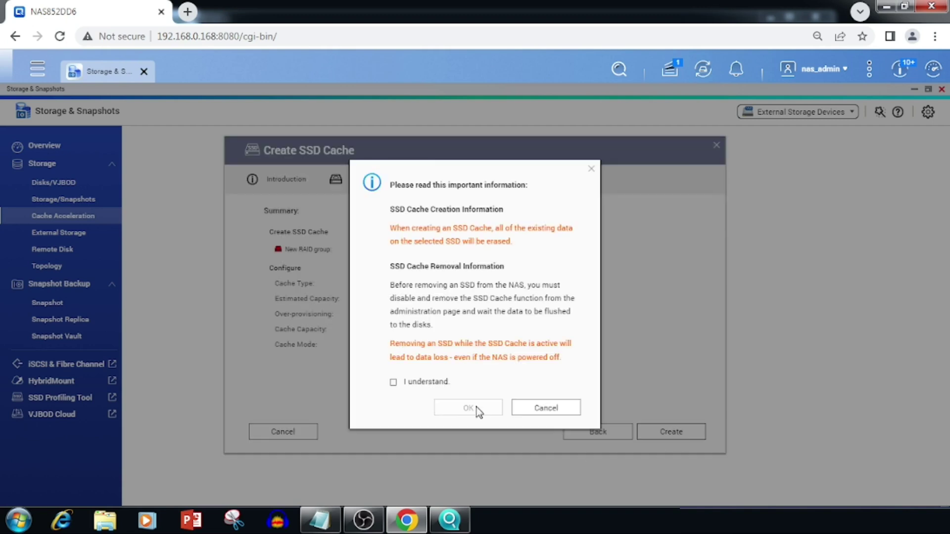
{"action": "left_click", "coordinate": [398, 382]}
{"action": "left_click", "coordinate": [469, 413]}
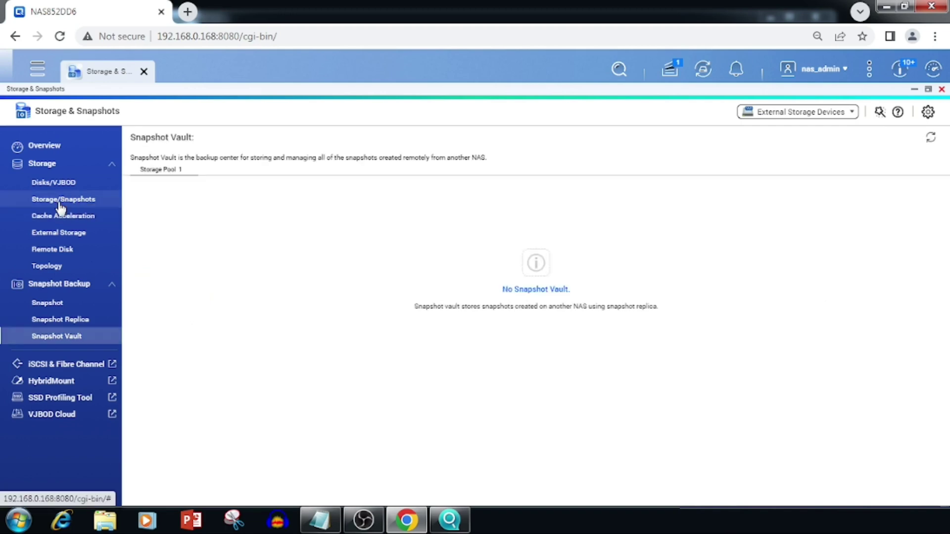
{"action": "left_click", "coordinate": [58, 200]}
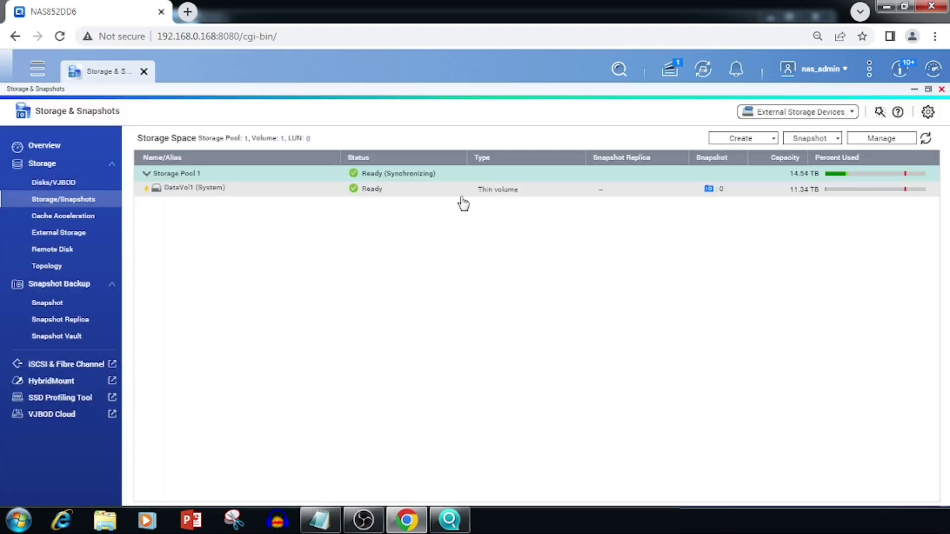
Open Snapshot Manager for DataVol1 and bring up its Schedule Snapshot settings.
{"action": "left_click", "coordinate": [452, 196]}
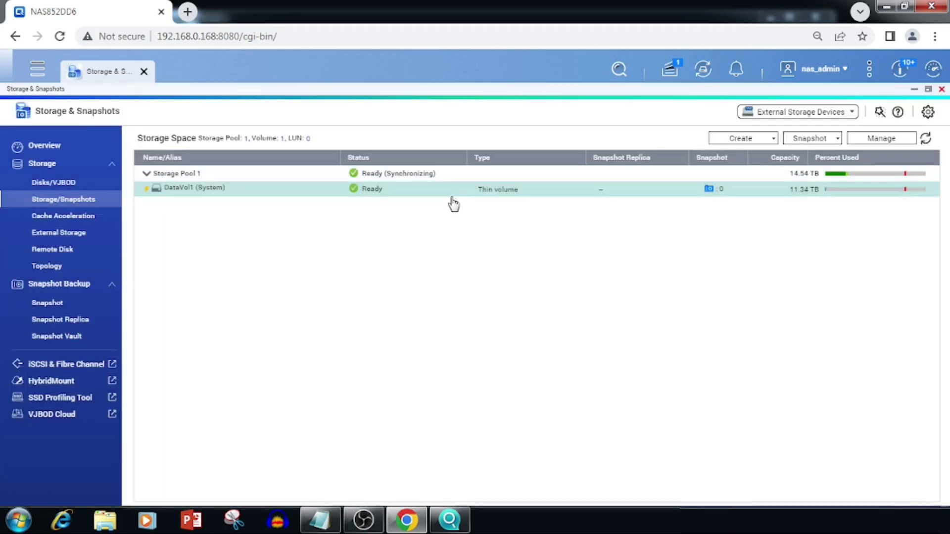
{"action": "left_click", "coordinate": [836, 139]}
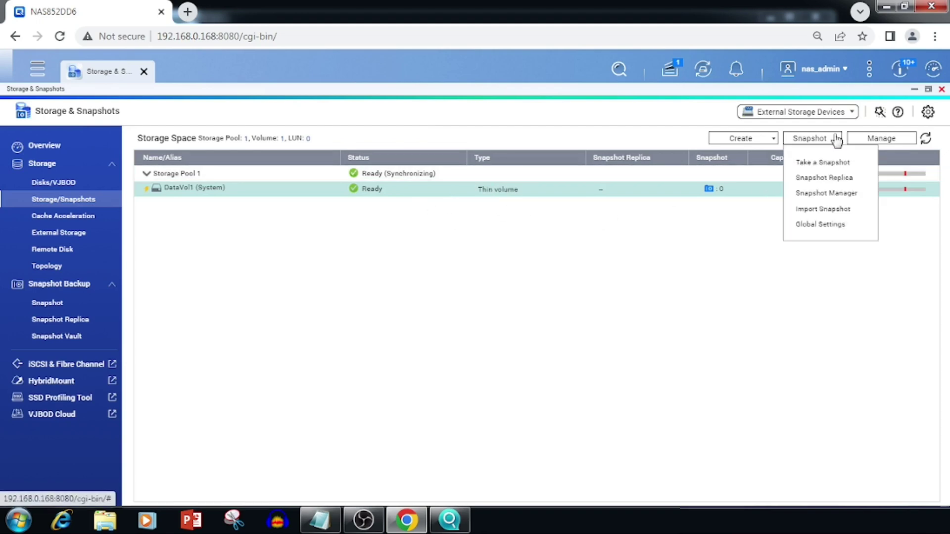
{"action": "left_click", "coordinate": [828, 194]}
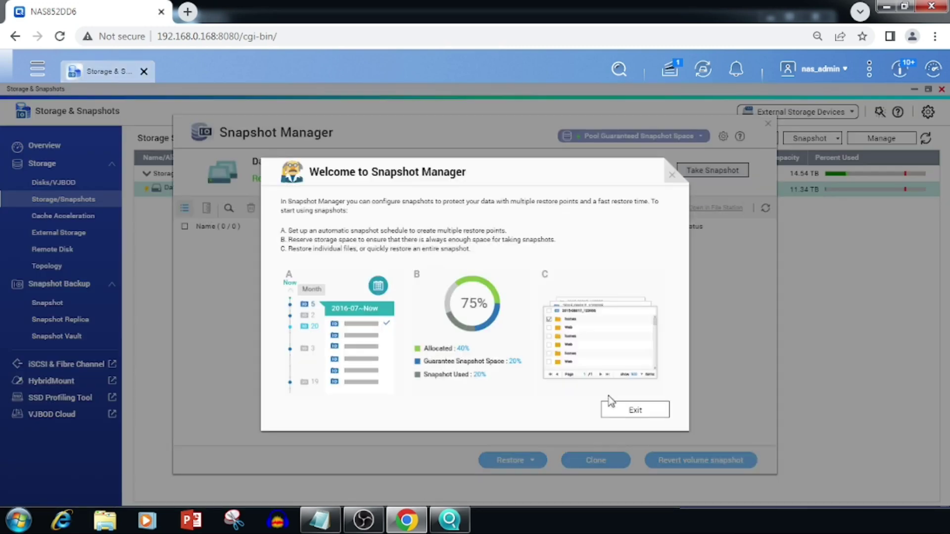
{"action": "left_click", "coordinate": [634, 412]}
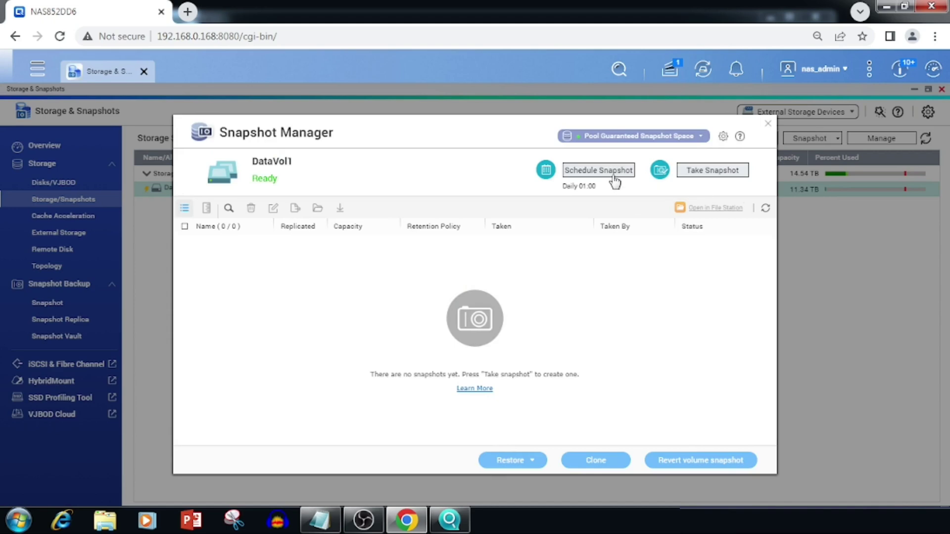
{"action": "left_click", "coordinate": [612, 172]}
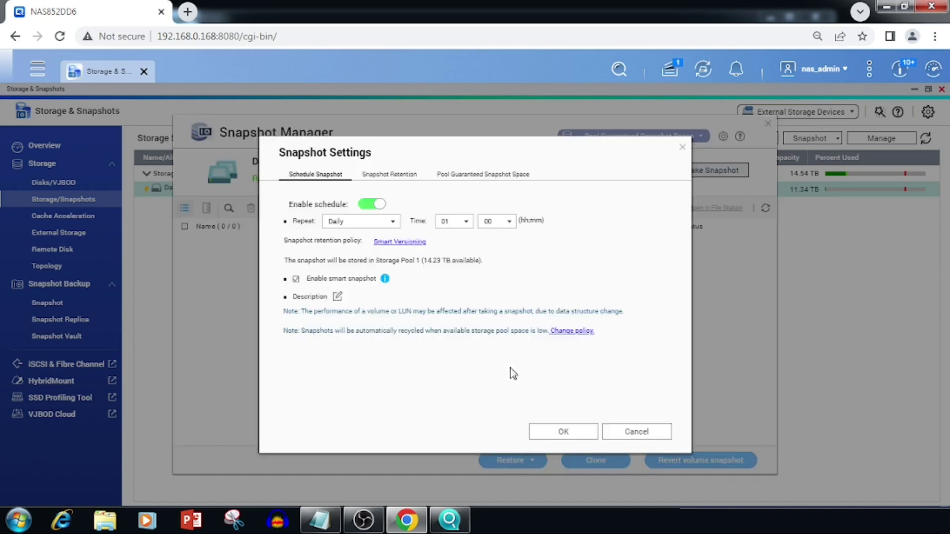
Set the DataVol1 snapshot schedule to repeat weekly on Sunday and save it.
{"action": "left_click", "coordinate": [389, 224]}
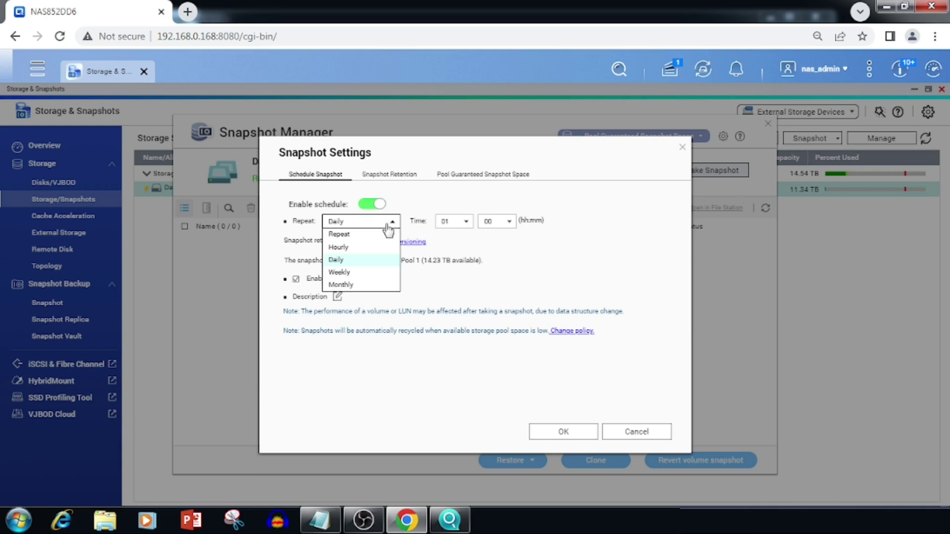
{"action": "left_click", "coordinate": [341, 273]}
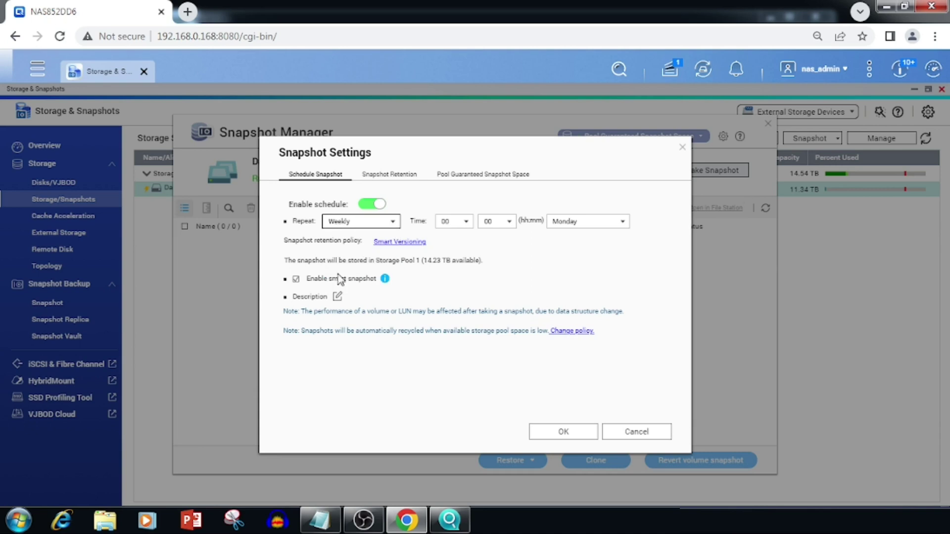
{"action": "left_click", "coordinate": [621, 223]}
{"action": "left_click", "coordinate": [582, 312]}
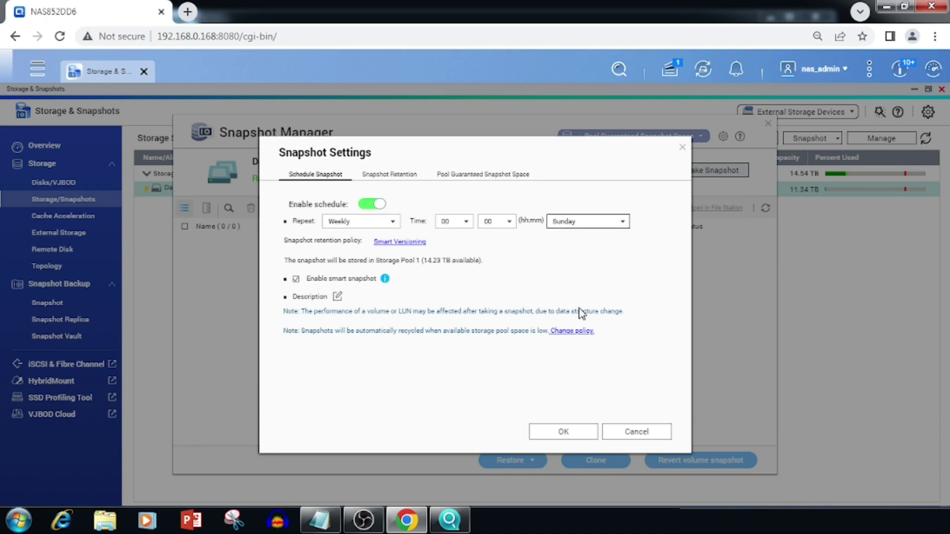
{"action": "left_click", "coordinate": [558, 435]}
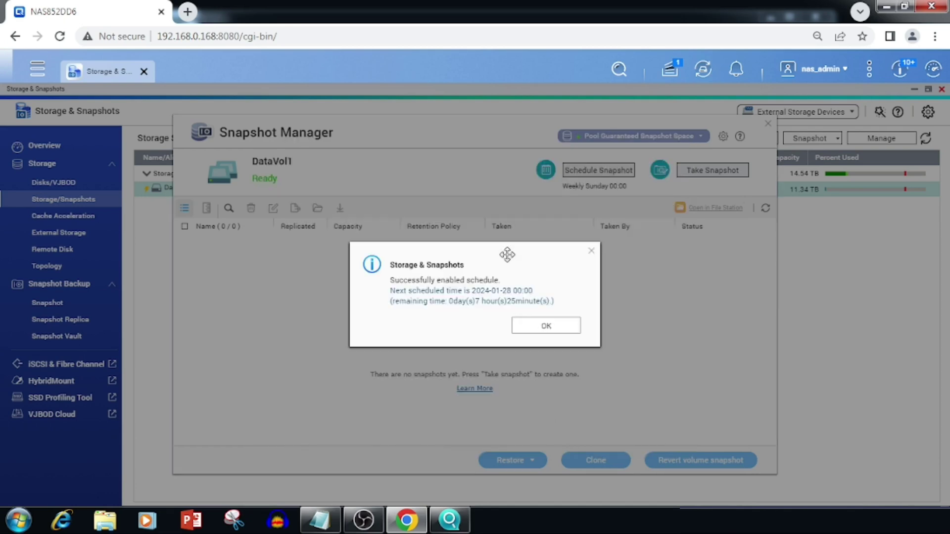
{"action": "left_click", "coordinate": [553, 329]}
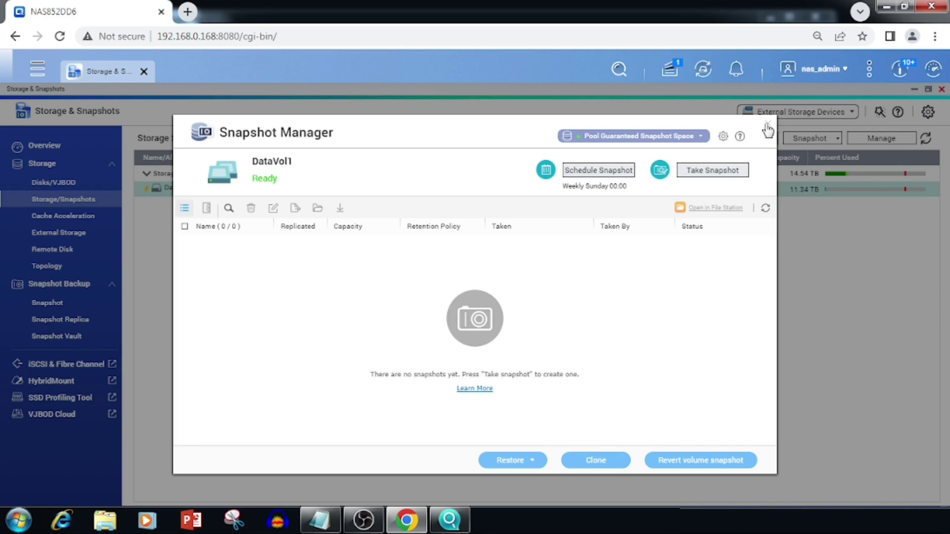
Close Snapshot Manager, minimise the storage window, and launch Control Panel.
{"action": "left_click", "coordinate": [767, 131]}
{"action": "left_click", "coordinate": [915, 89]}
{"action": "left_click", "coordinate": [227, 128]}
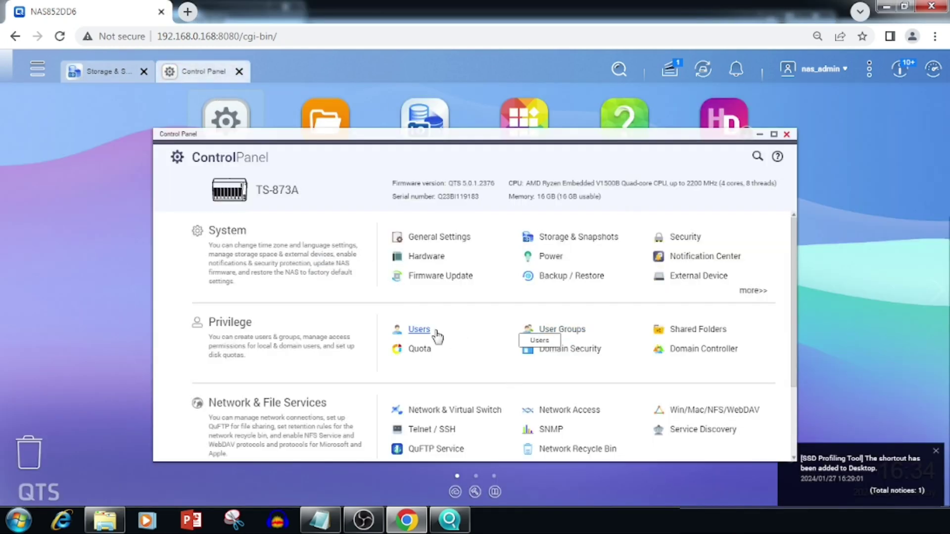
Start creating a single new user from the Users list.
{"action": "left_click", "coordinate": [424, 332]}
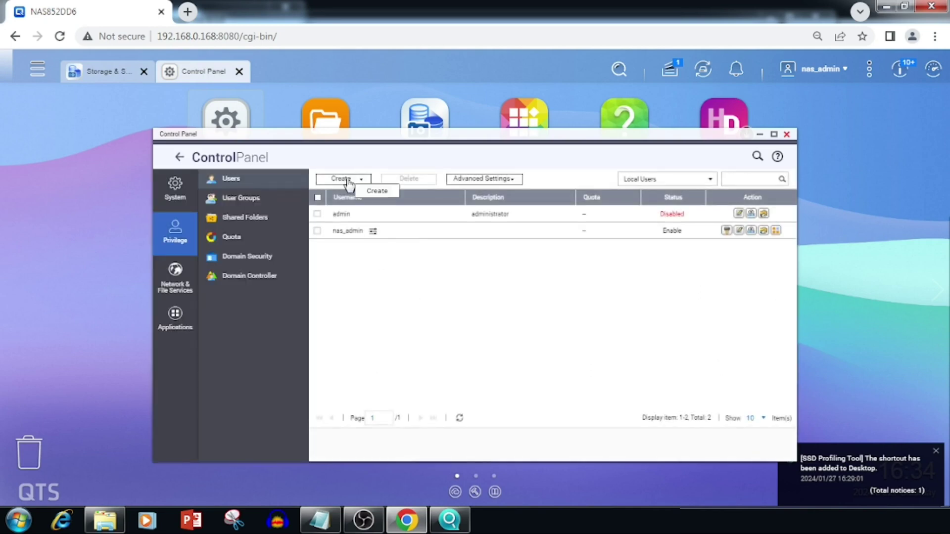
{"action": "left_click", "coordinate": [346, 180]}
{"action": "left_click", "coordinate": [350, 203]}
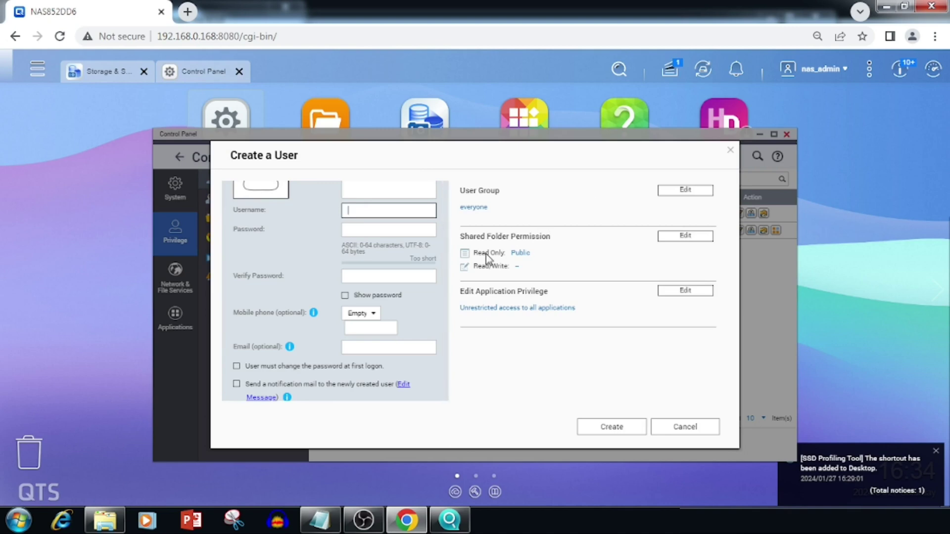
{"action": "scroll", "coordinate": [441, 264], "scroll_direction": "up", "scroll_amount": 2}
{"action": "left_click", "coordinate": [395, 212]}
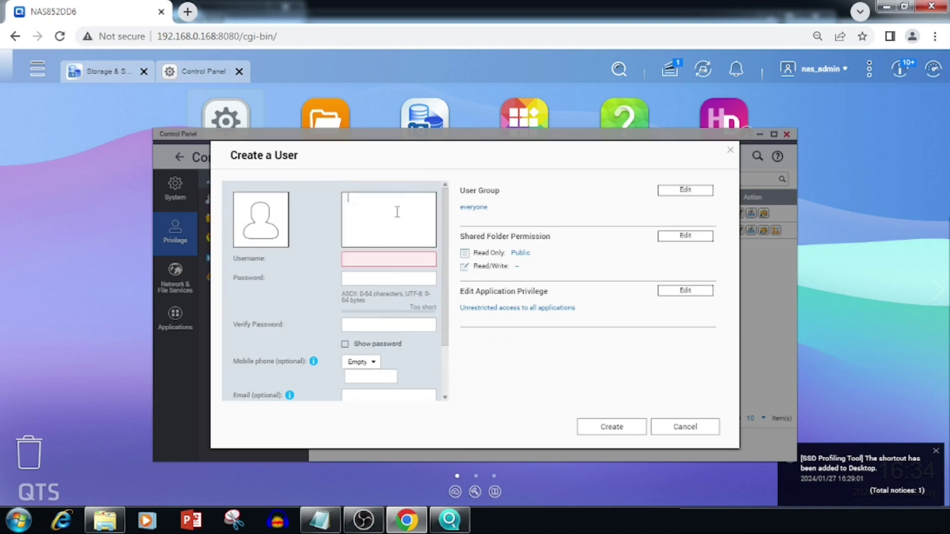
Enter username dataaccess and a strong password, verified in both password fields.
{"action": "left_click", "coordinate": [378, 254]}
{"action": "type", "text": "dataaccess"}
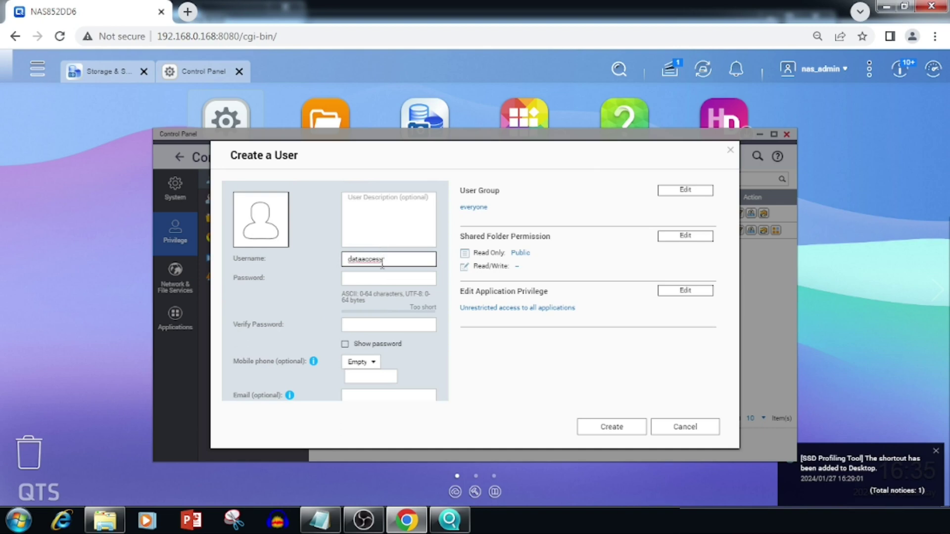
{"action": "double_click", "coordinate": [382, 261]}
{"action": "left_click", "coordinate": [382, 283]}
{"action": "key", "text": "ctrl+v"}
{"action": "left_click", "coordinate": [377, 324]}
{"action": "key", "text": "ctrl+v"}
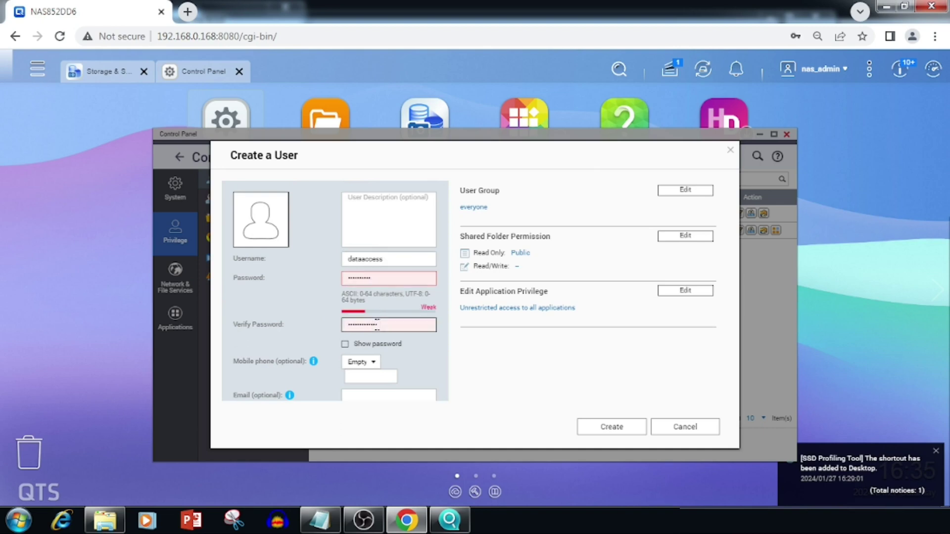
{"action": "left_click", "coordinate": [407, 280]}
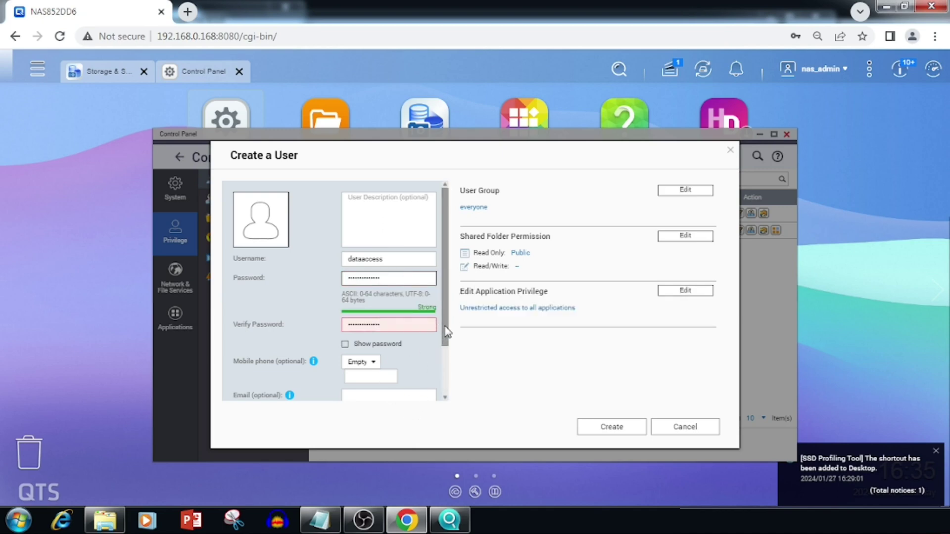
Review shared folder permissions, create the dataaccess user, and minimise Control Panel.
{"action": "left_click_drag", "start_coordinate": [445, 335], "coordinate": [446, 388]}
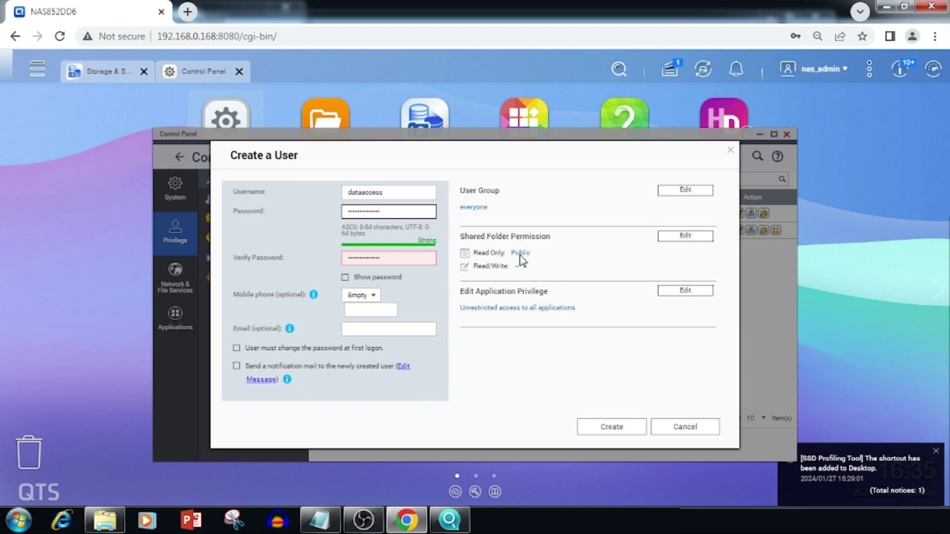
{"action": "left_click", "coordinate": [683, 236]}
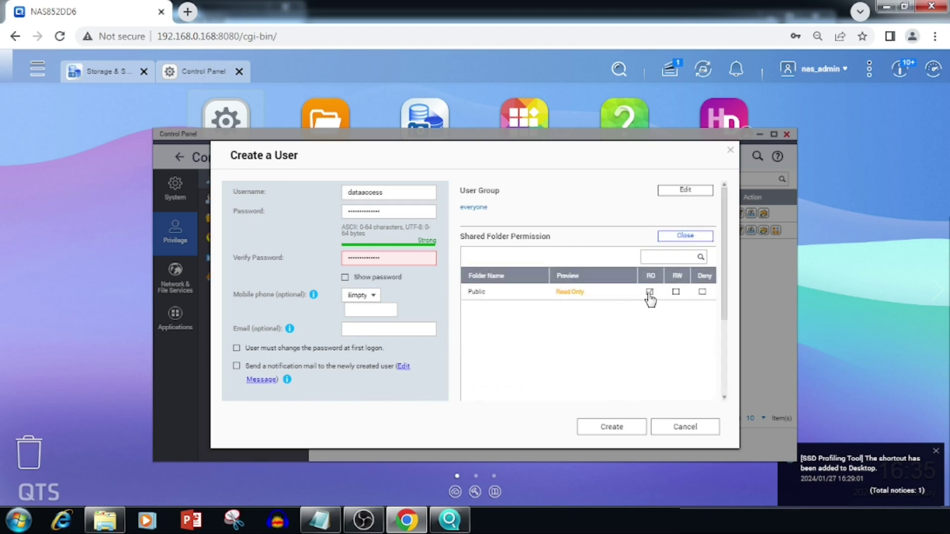
{"action": "left_click", "coordinate": [614, 428]}
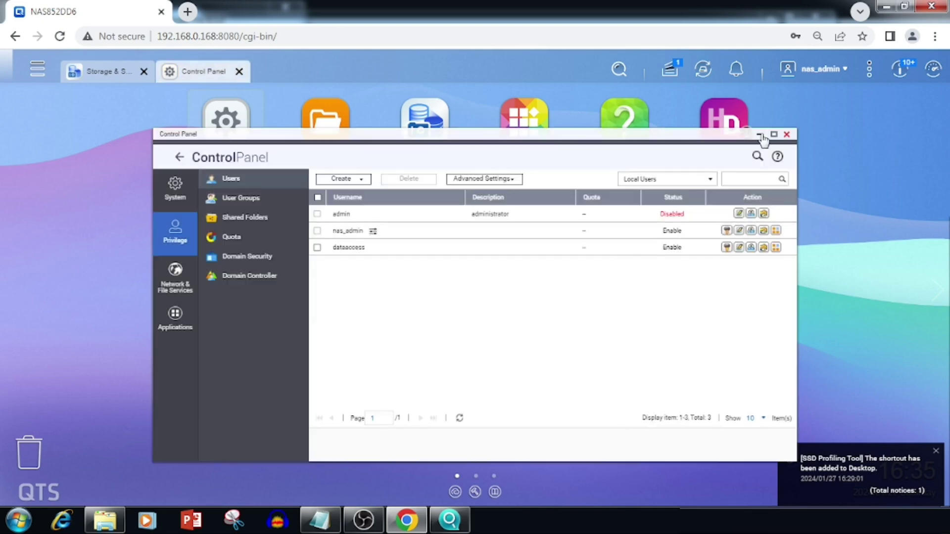
{"action": "left_click", "coordinate": [760, 136]}
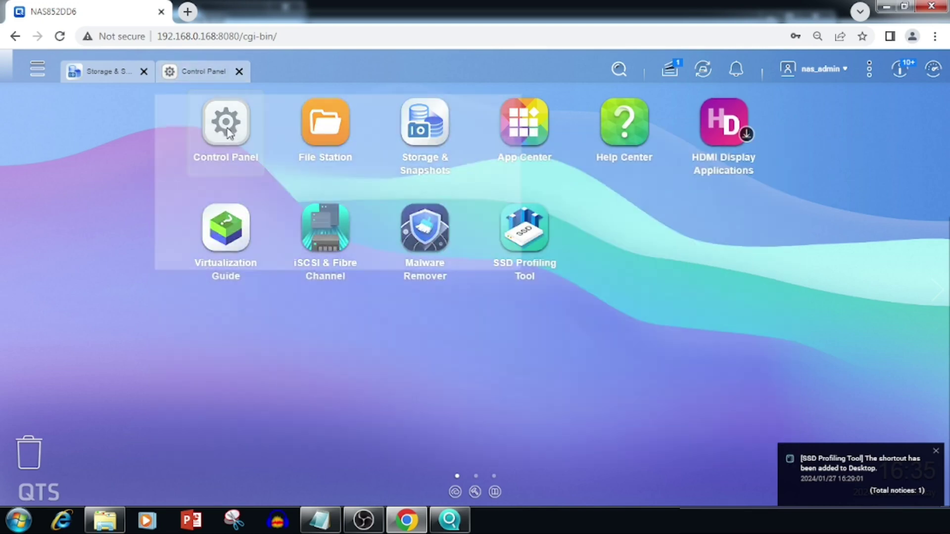
Reopen and maximise Control Panel and start a new shared folder under Shared Folders.
{"action": "left_click", "coordinate": [228, 130]}
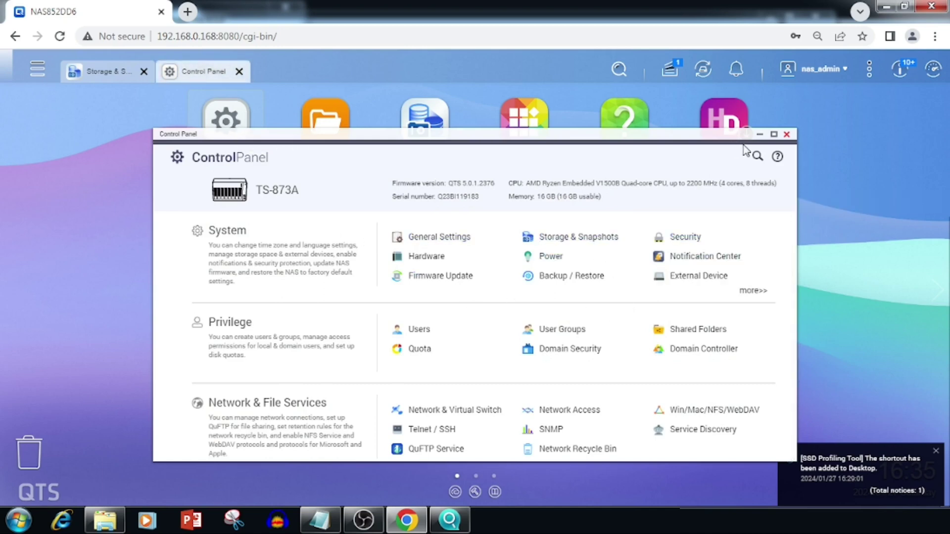
{"action": "left_click", "coordinate": [774, 135]}
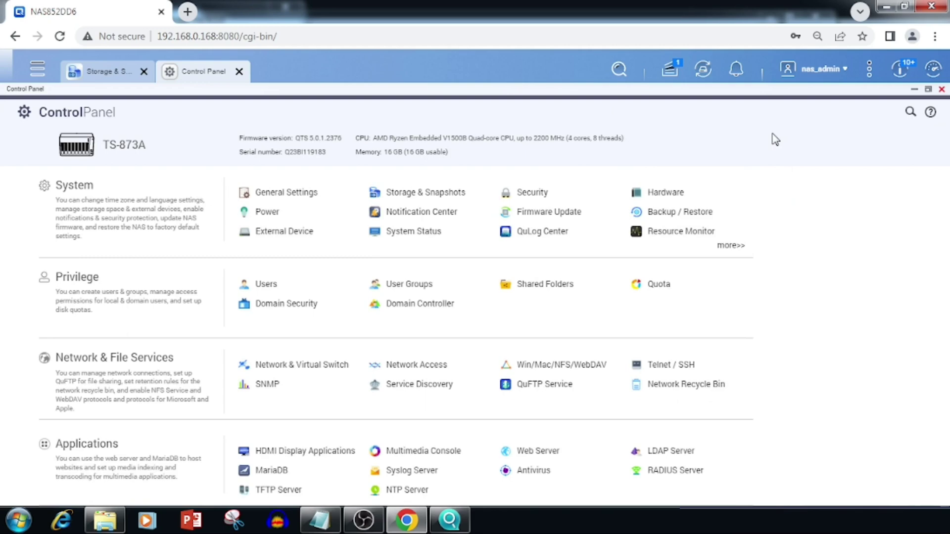
{"action": "left_click", "coordinate": [527, 288]}
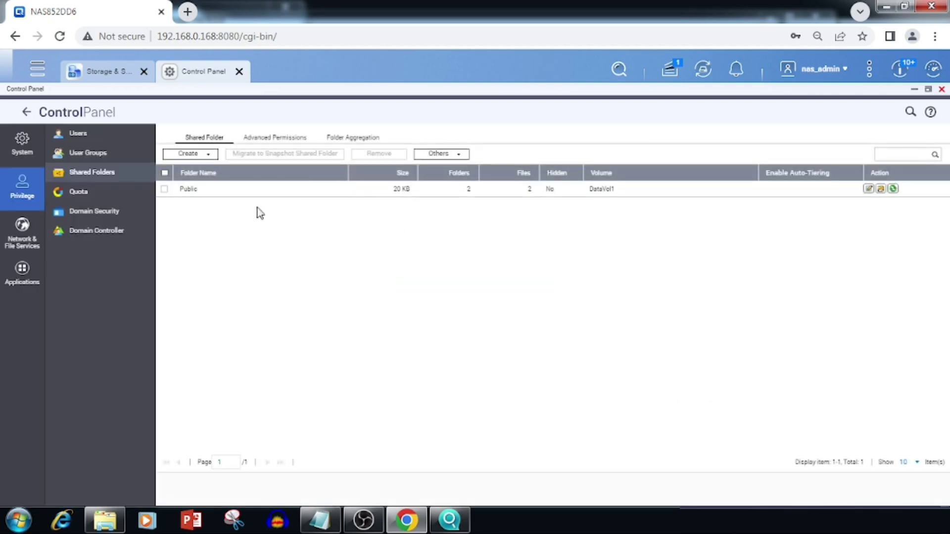
{"action": "left_click", "coordinate": [209, 156]}
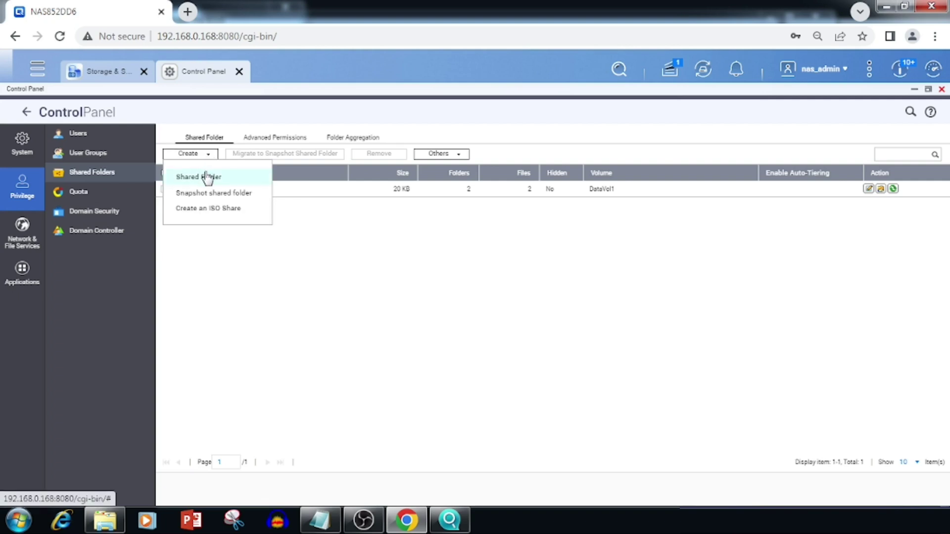
{"action": "left_click", "coordinate": [203, 176]}
Name the folder DATA, keep the DataVol1 volume, and continue to access privileges.
{"action": "type", "text": "DAR"}
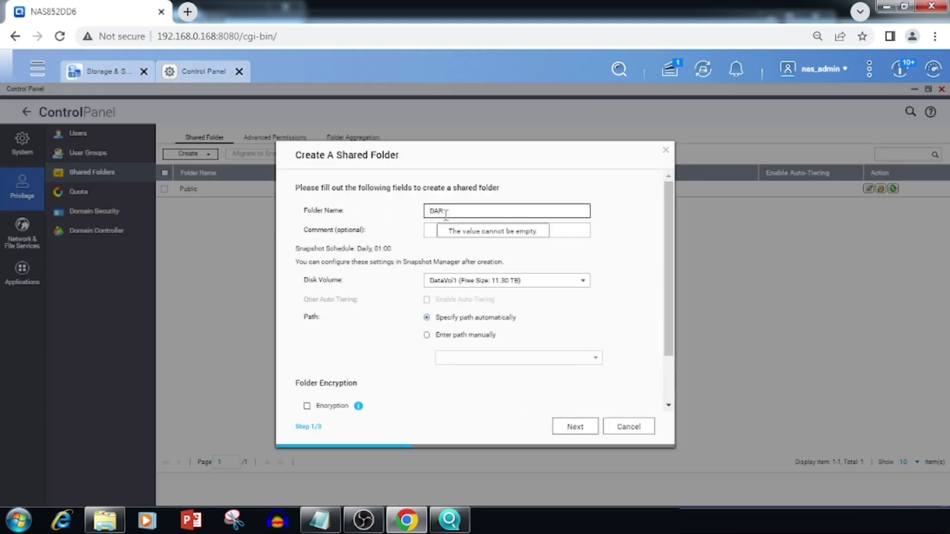
{"action": "key", "text": "BackSpace"}
{"action": "type", "text": "TA"}
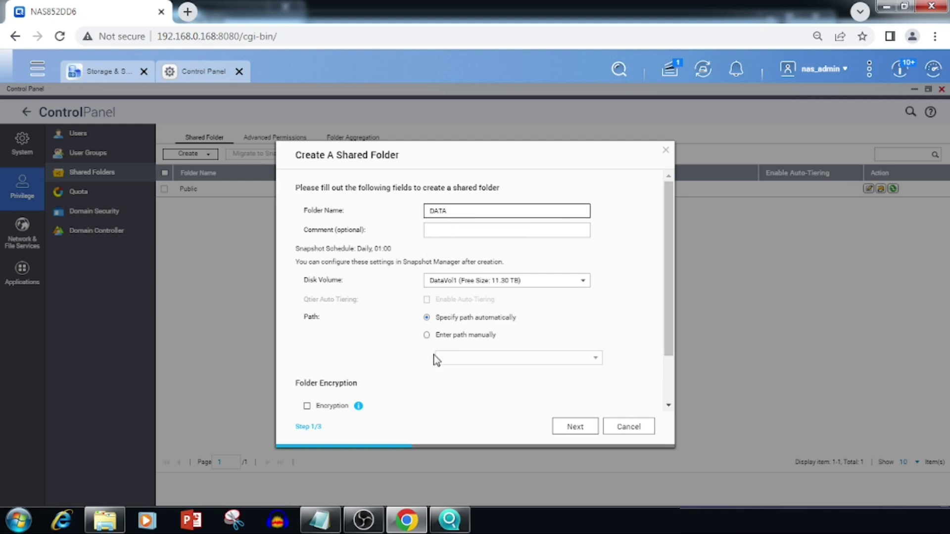
{"action": "left_click_drag", "start_coordinate": [669, 324], "coordinate": [669, 389]}
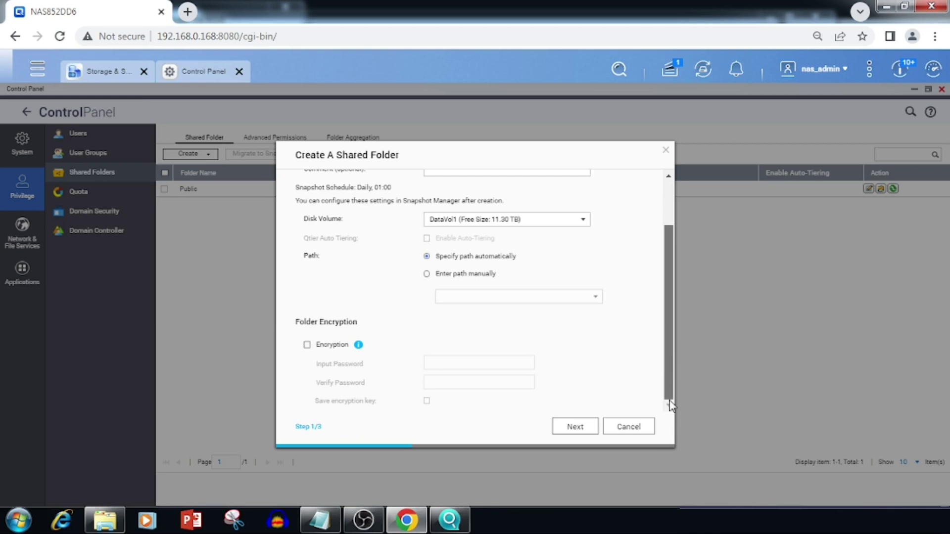
{"action": "scroll", "coordinate": [660, 347], "scroll_direction": "up", "scroll_amount": 3}
{"action": "left_click", "coordinate": [575, 281]}
{"action": "left_click", "coordinate": [574, 281]}
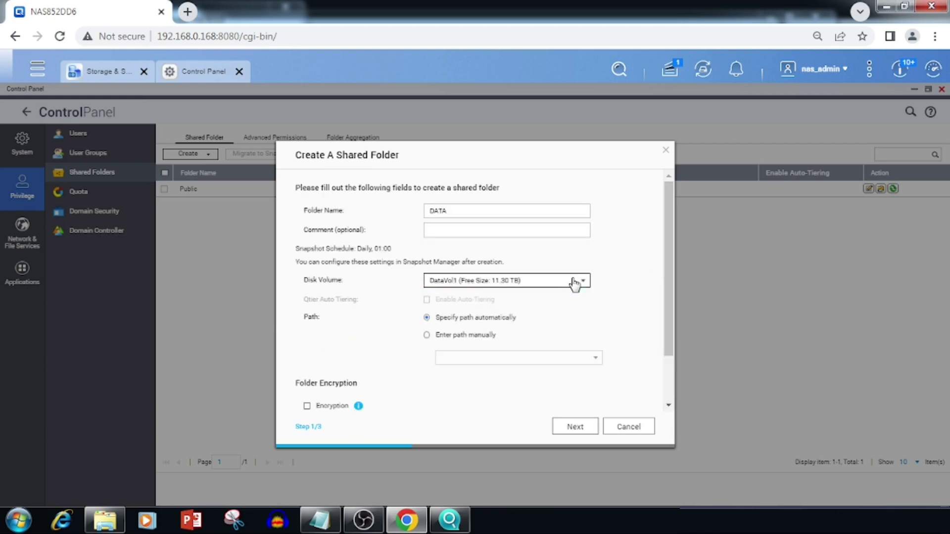
{"action": "left_click", "coordinate": [575, 427]}
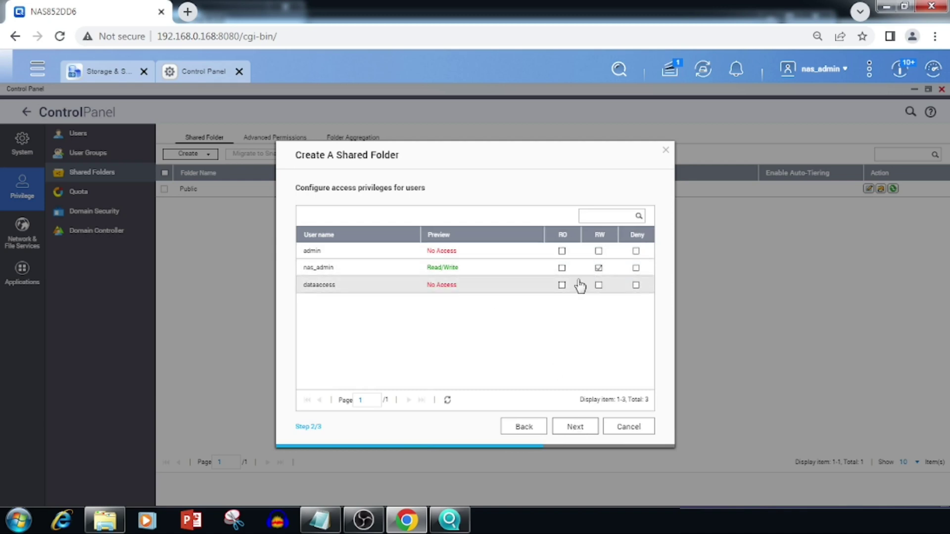
Give dataaccess read/write access to DATA and finish creating the folder.
{"action": "left_click", "coordinate": [598, 286]}
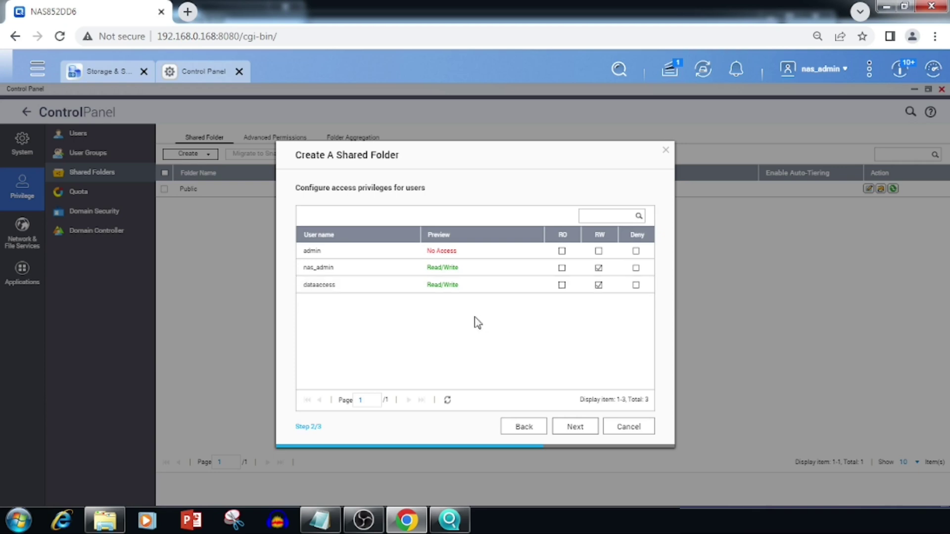
{"action": "left_click", "coordinate": [569, 425]}
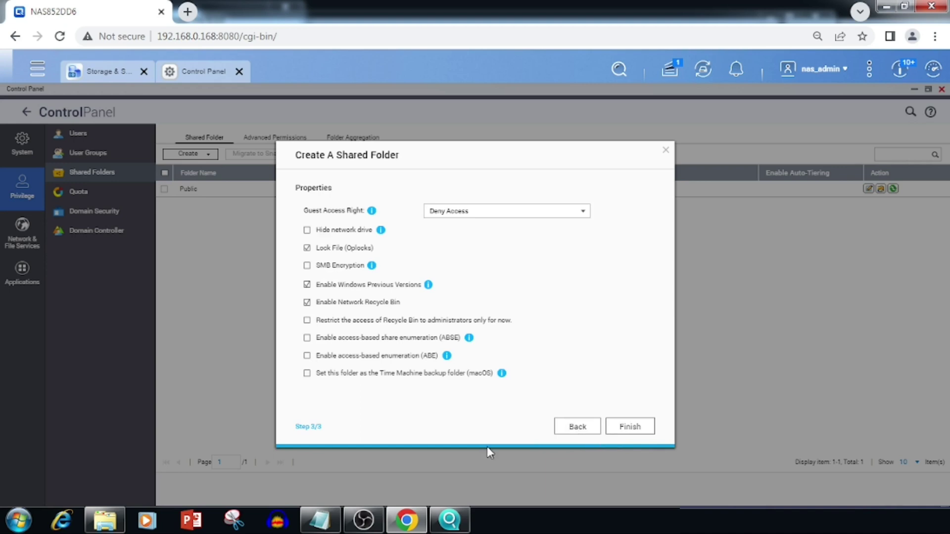
{"action": "left_click", "coordinate": [632, 429]}
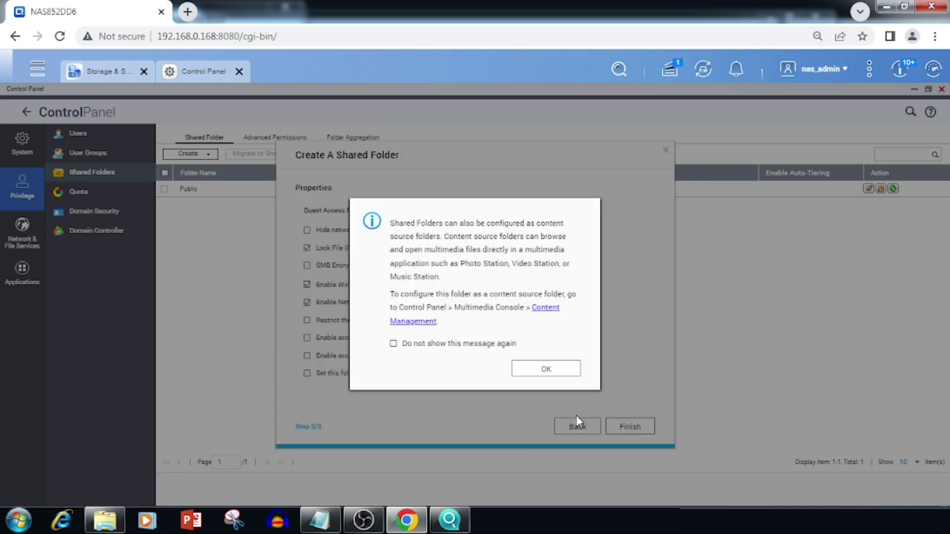
{"action": "left_click", "coordinate": [543, 367]}
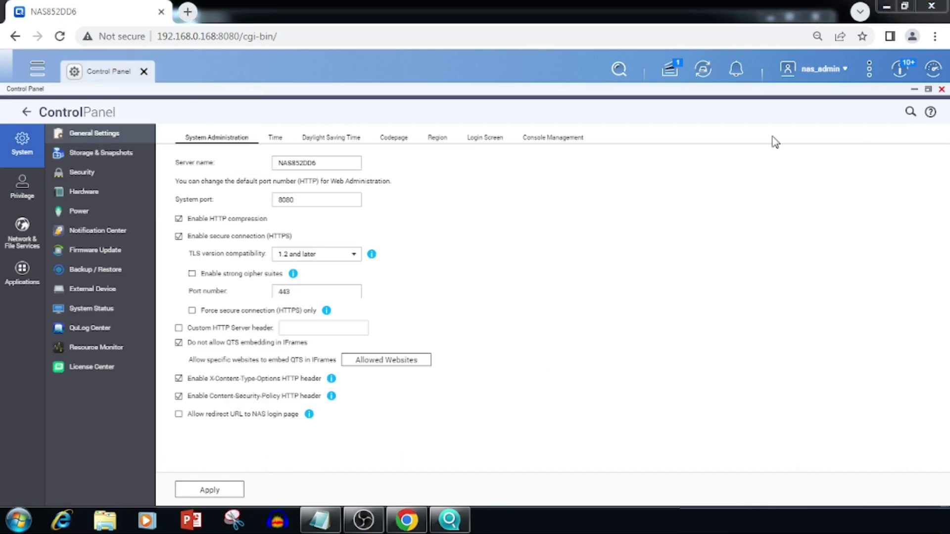
Open \\192.168.0.168 from the Windows Run box.
{"action": "key", "text": "super+r"}
{"action": "type", "text": "\\\\"}
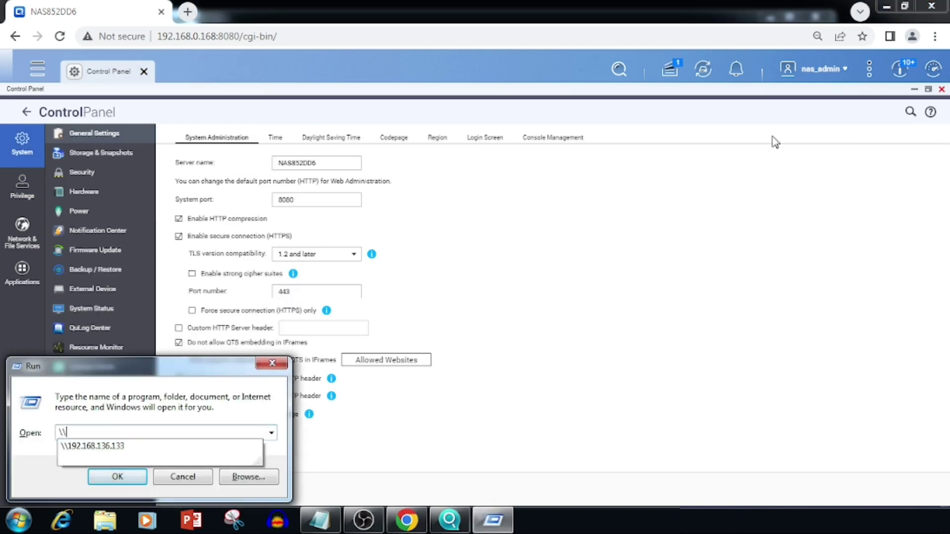
{"action": "type", "text": "192.168.0.168"}
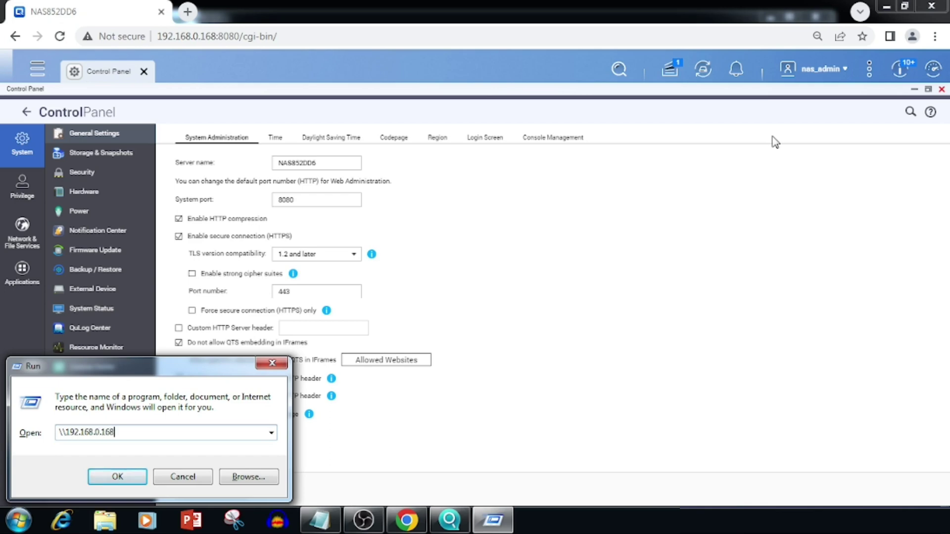
{"action": "key", "text": "Return"}
Enter the dataaccess user name and its password in the network login prompt.
{"action": "type", "text": "dataaccess"}
{"action": "key", "text": "Tab"}
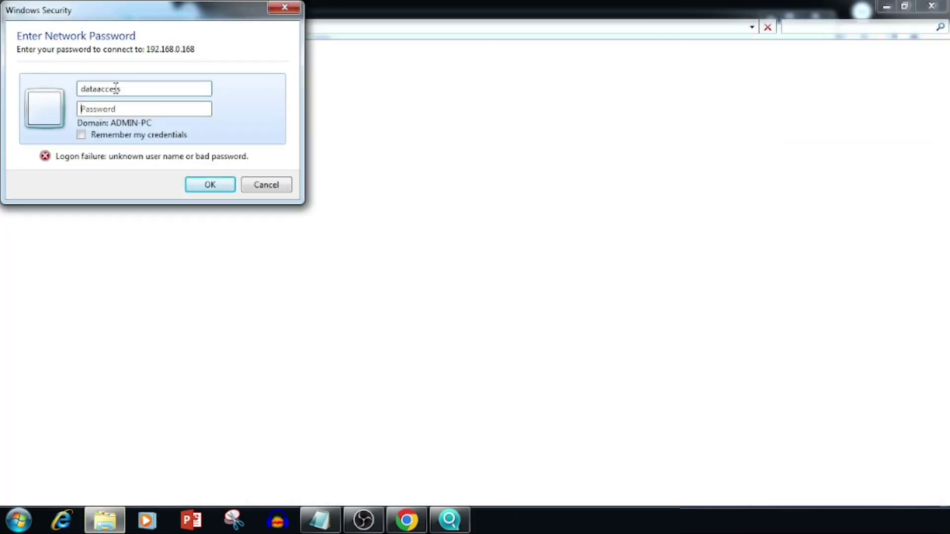
{"action": "type", "text": "••••••••••••••"}
Submit the credentials and open the data share to confirm access.
{"action": "left_click", "coordinate": [191, 190]}
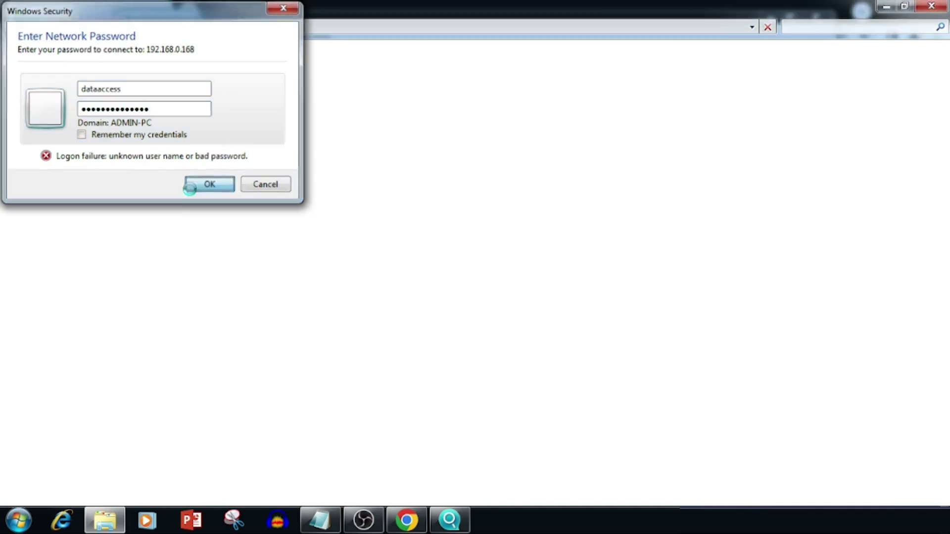
{"action": "double_click", "coordinate": [151, 82]}
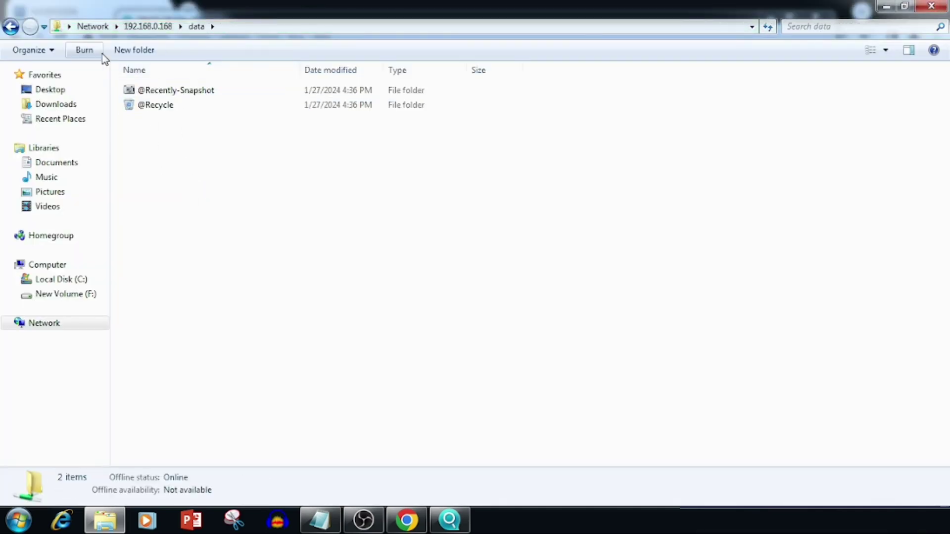
{"action": "left_click", "coordinate": [11, 27]}
Return to the QTS web page in Chrome and log out of the nas_admin session.
{"action": "left_click", "coordinate": [887, 6]}
{"action": "left_click", "coordinate": [406, 519]}
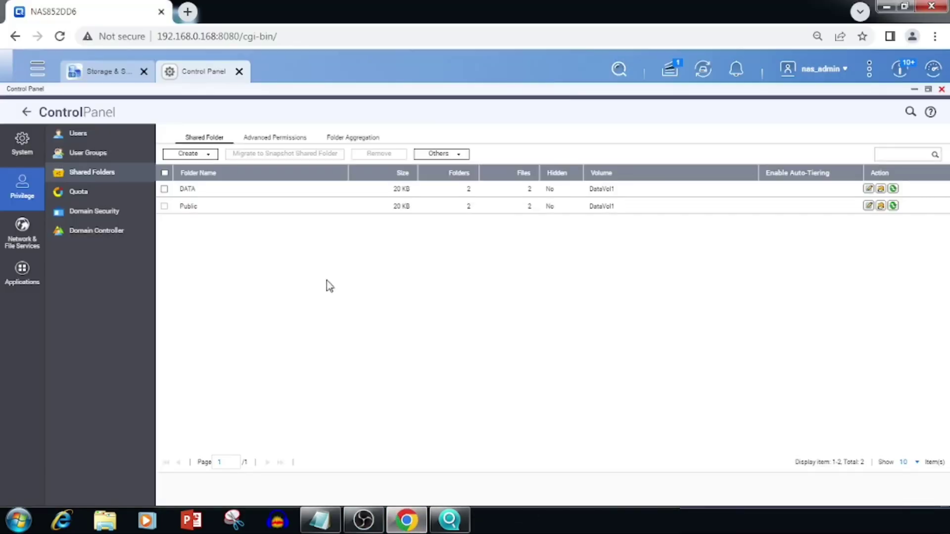
{"action": "left_click", "coordinate": [845, 69]}
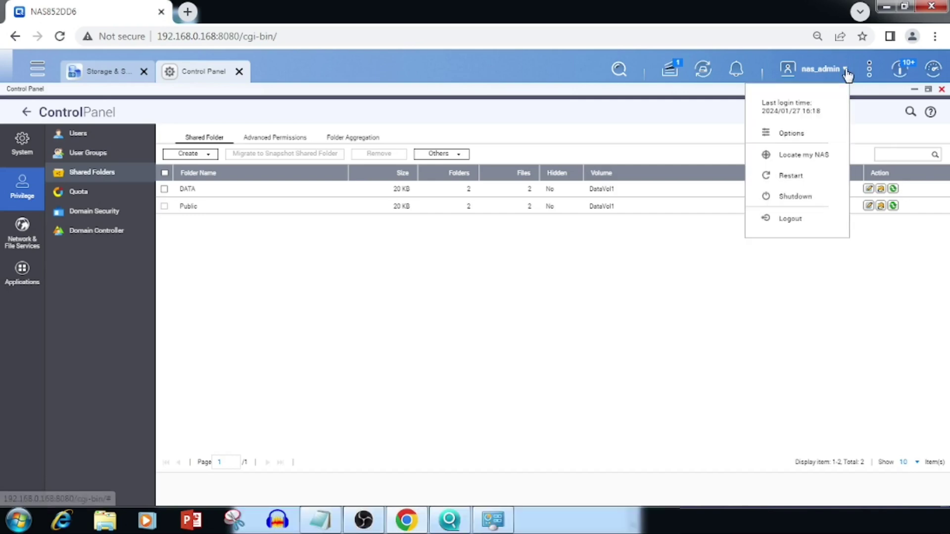
{"action": "left_click", "coordinate": [808, 223]}
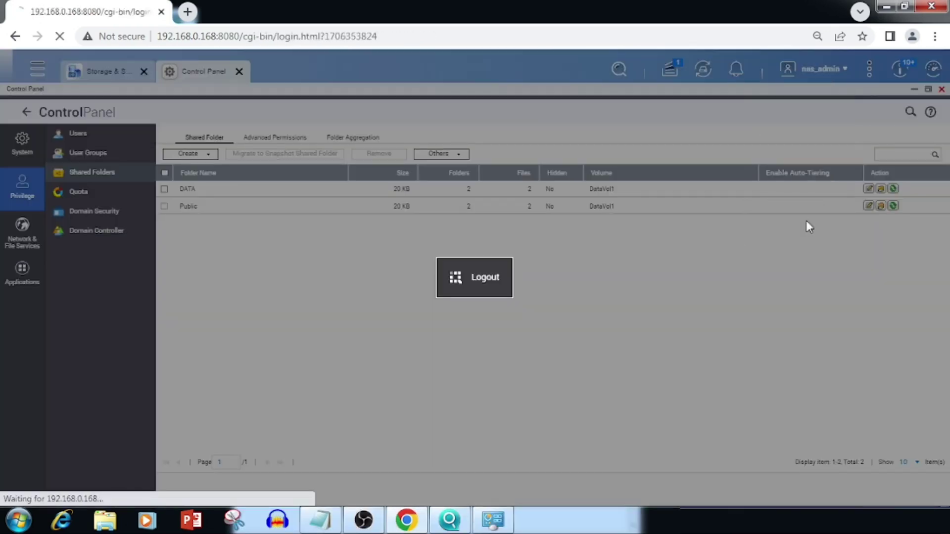